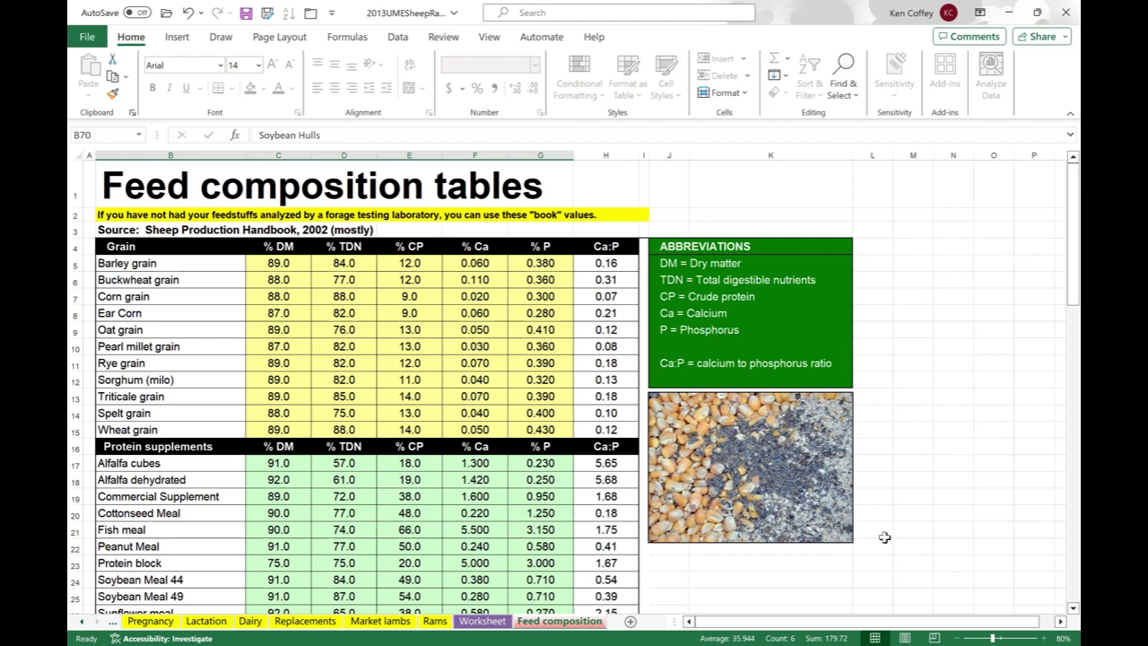
Open the Intro sheet and review the instructions for using the 2013 Sheep Ration Evaluator
left_click(83, 622)
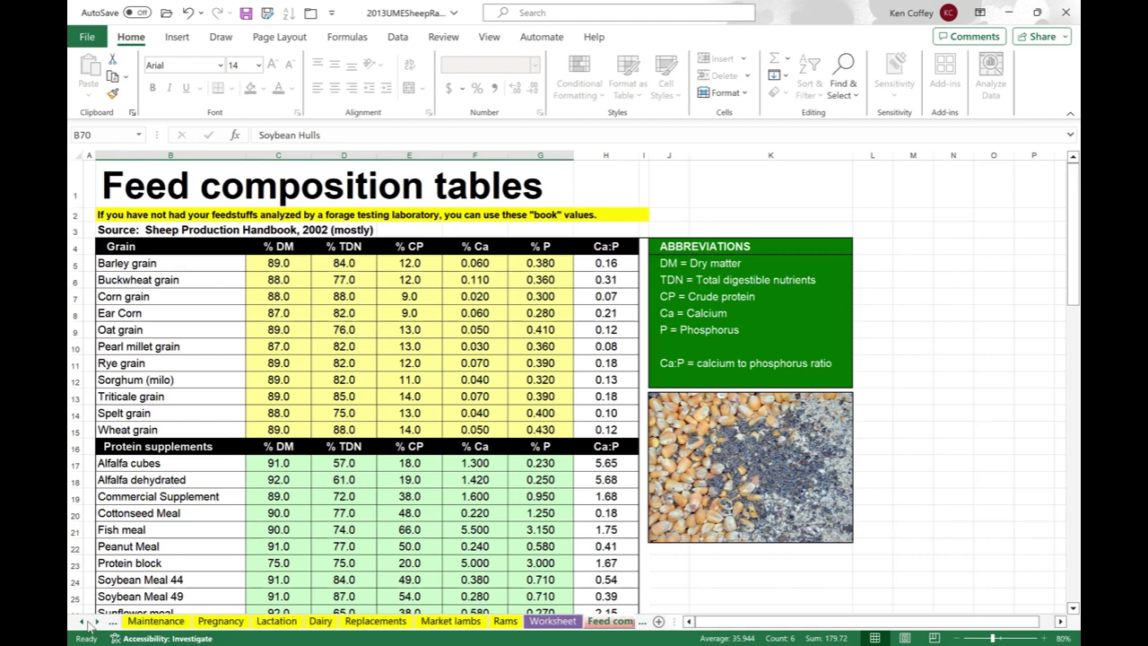
left_click(82, 621)
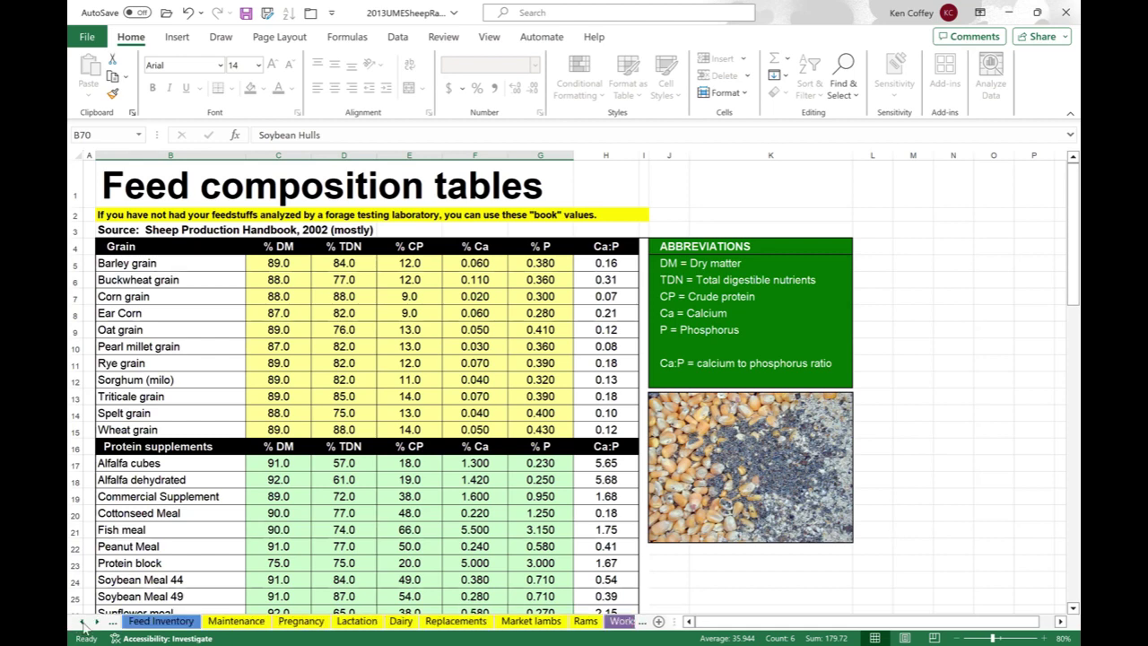
left_click(81, 622)
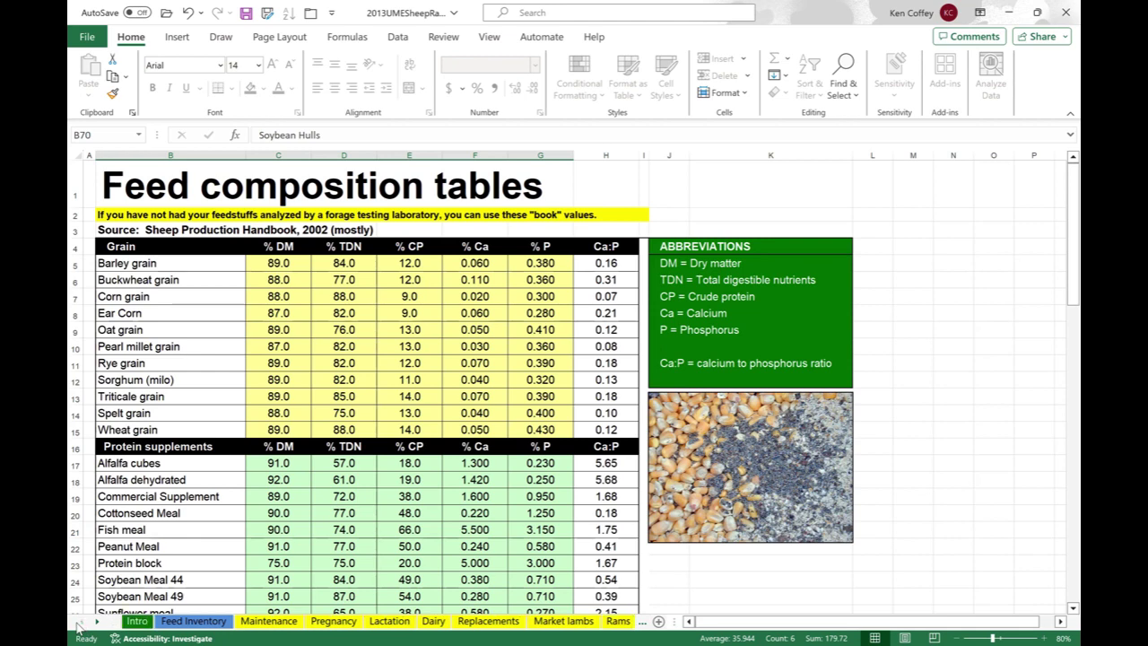
left_click(143, 638)
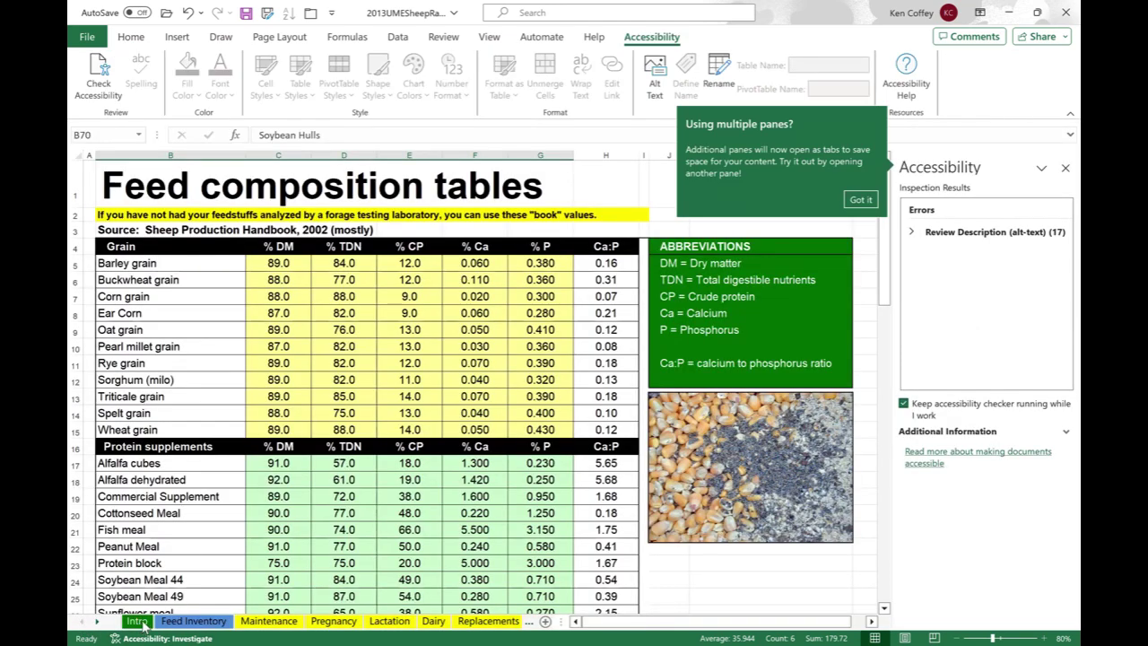
left_click(137, 620)
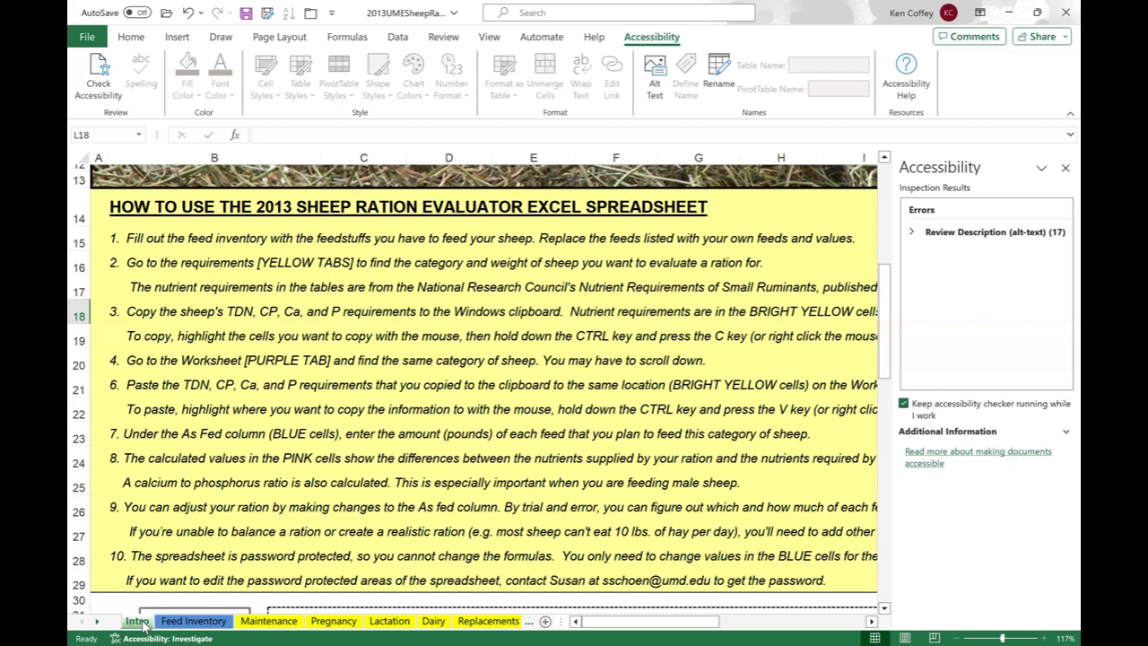
scroll(141, 625, "up", 4)
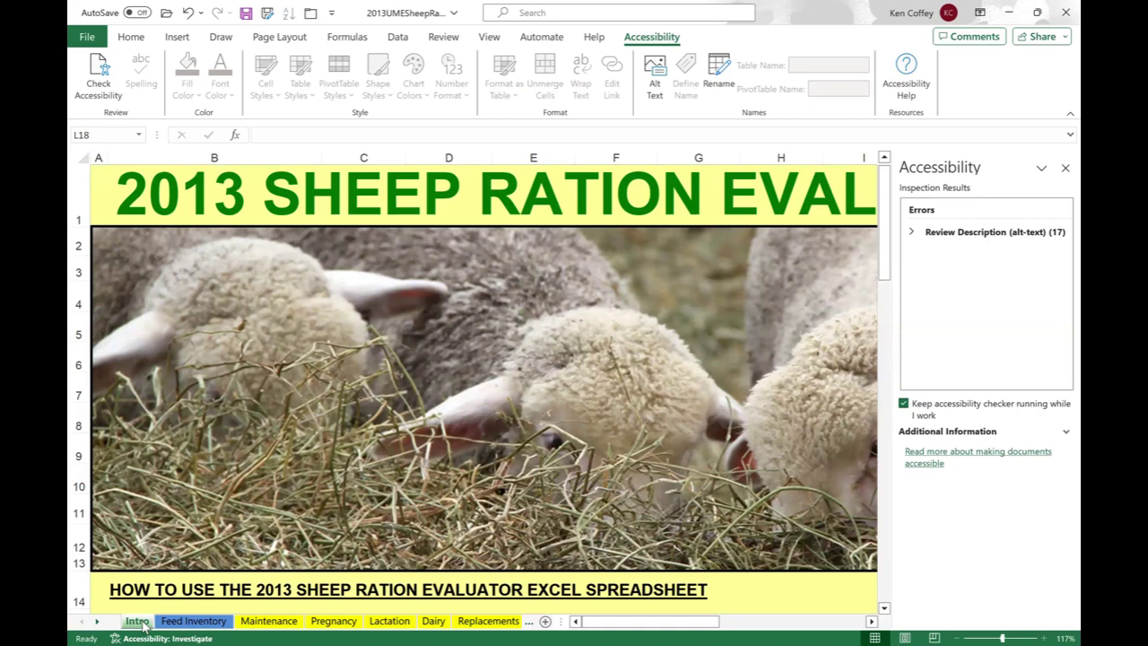
scroll(141, 625, "down", 2)
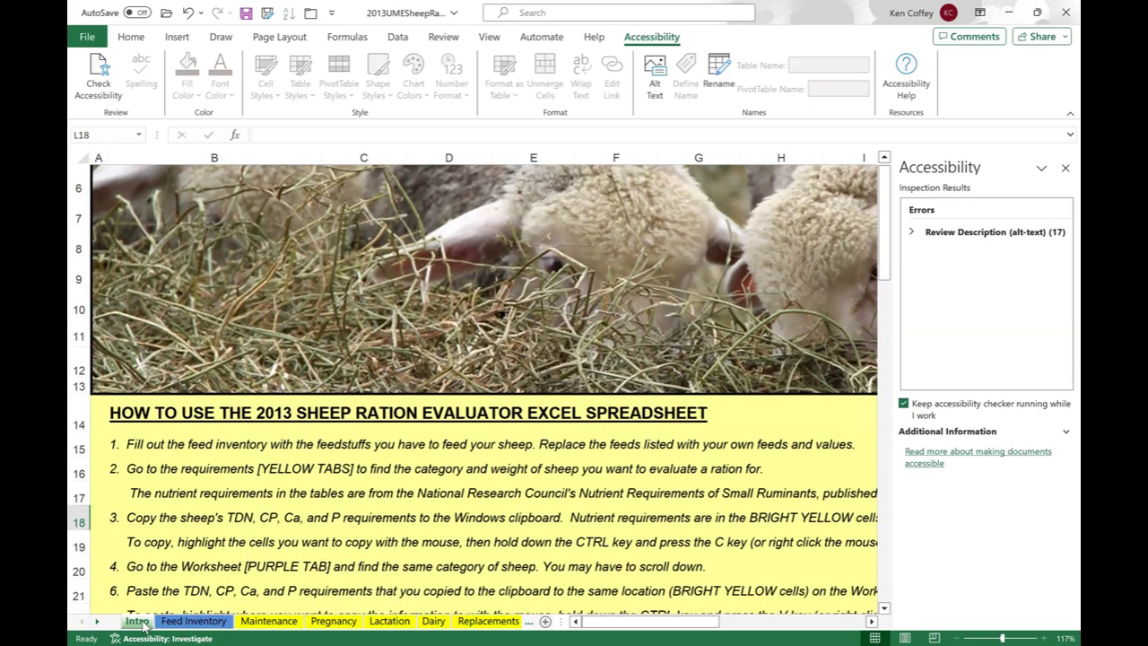
scroll(142, 625, "down", 3)
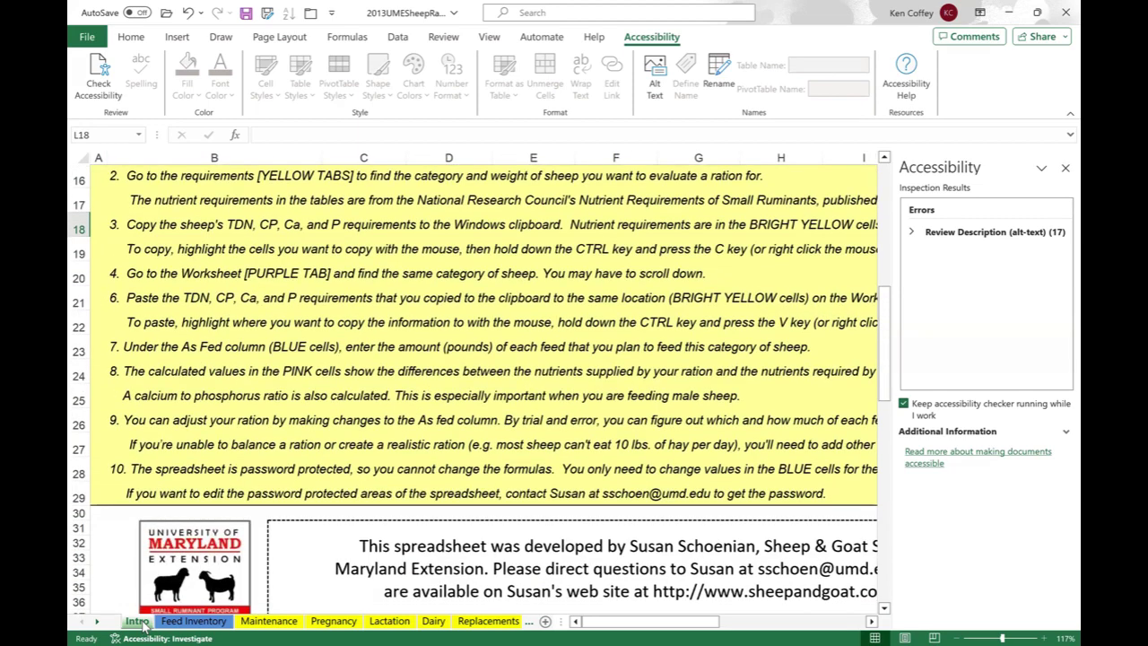
scroll(142, 625, "up", 2)
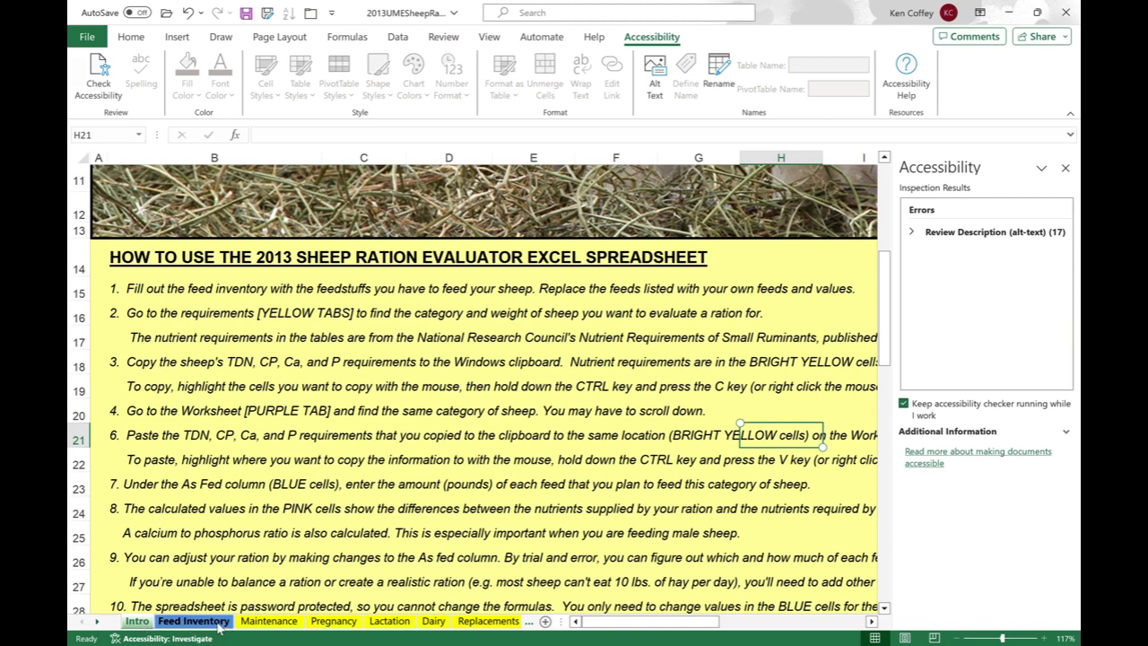
Copy the Ear Corn entry, from its name through its % P value, from the Feed composition sheet
left_click(184, 622)
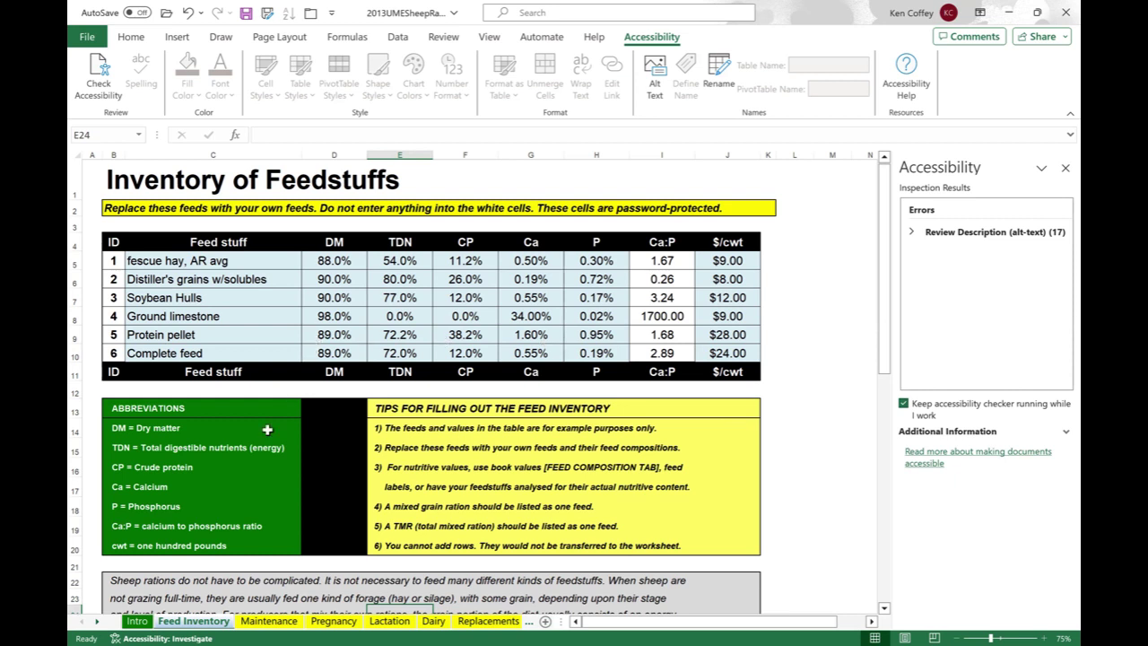
left_click(99, 625)
left_click(99, 625)
left_click(99, 625)
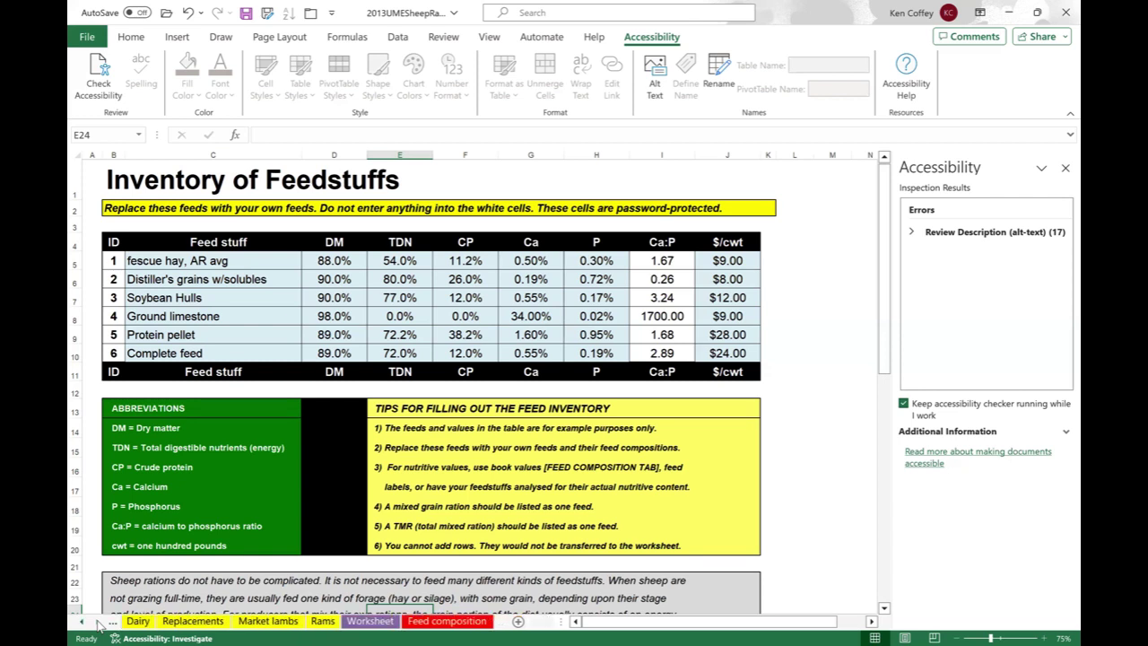
left_click(442, 621)
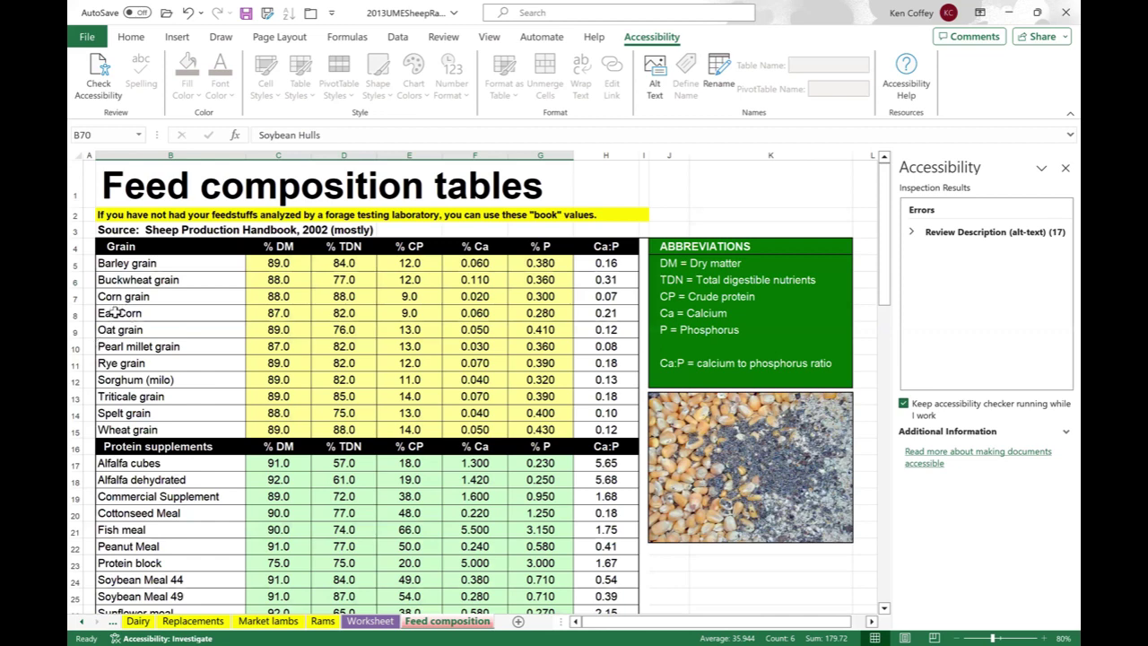
left_click_drag(117, 312, 563, 321)
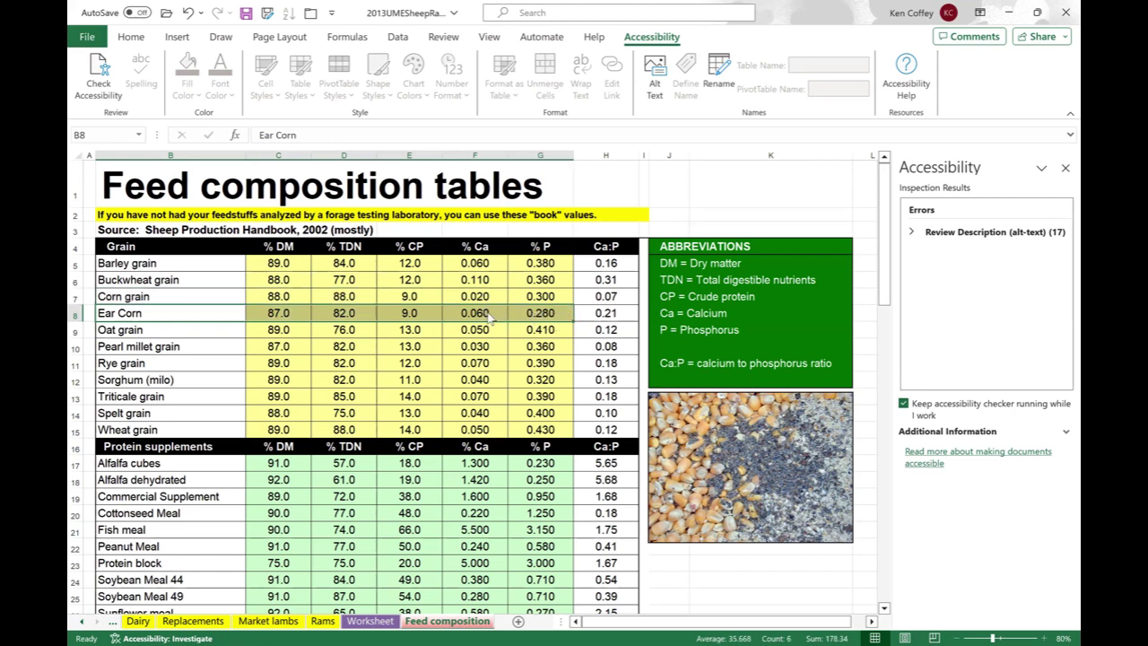
right_click(487, 312)
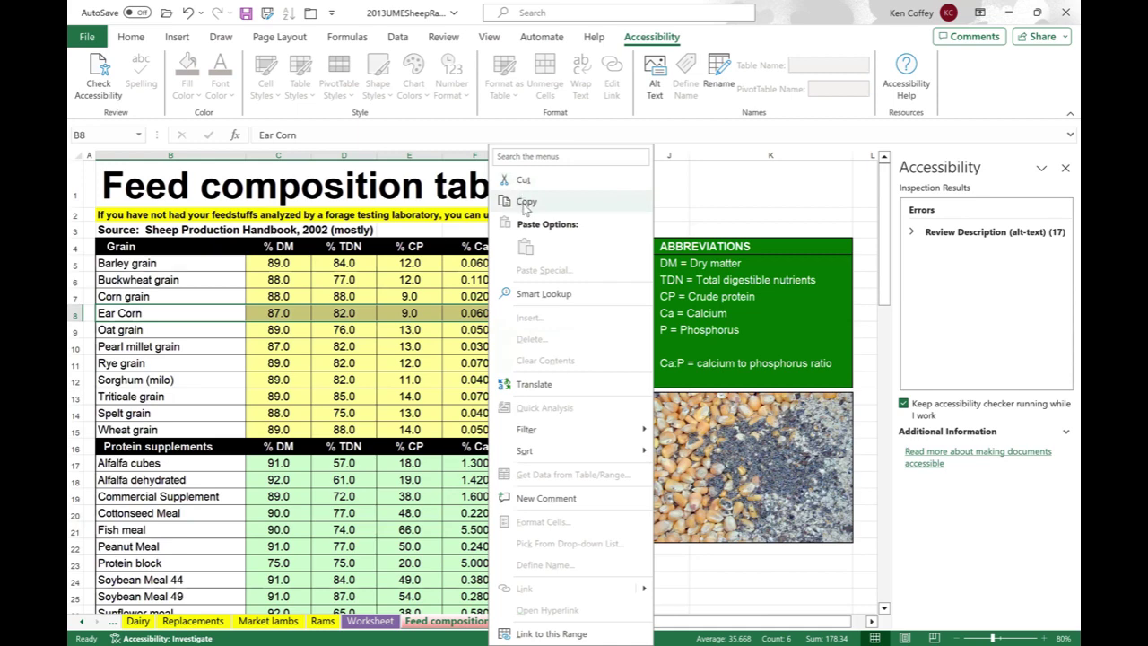
left_click(526, 202)
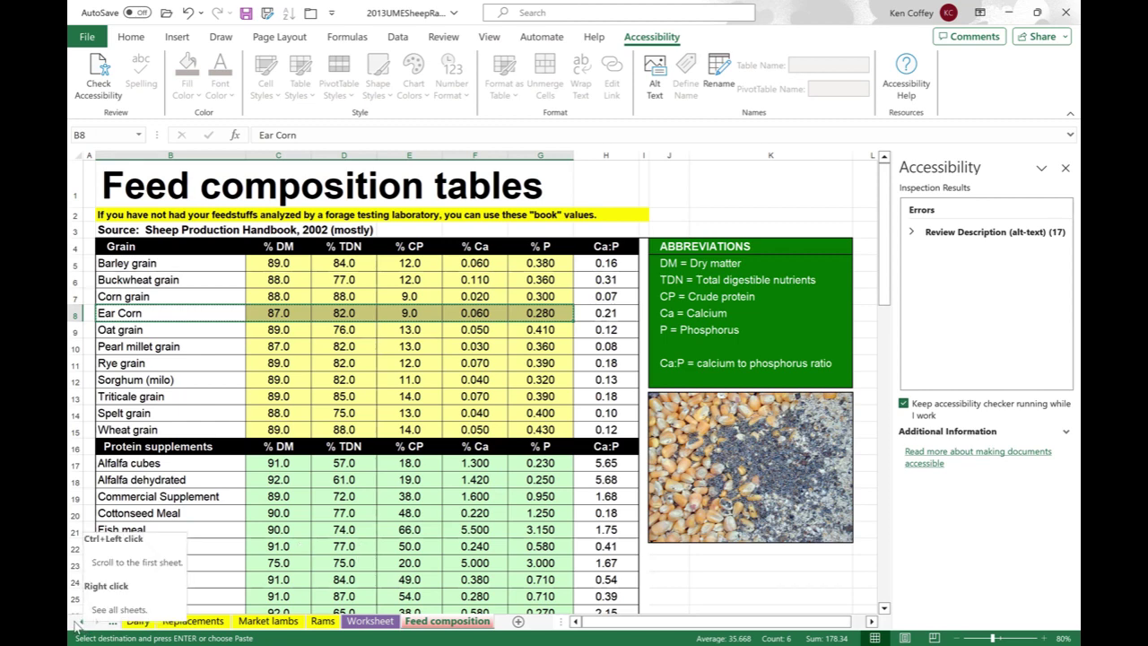
Paste the copied Ear Corn entry over the Protein pellet feed, ID 5, in the Feed Inventory sheet
left_click(79, 626, "ctrl")
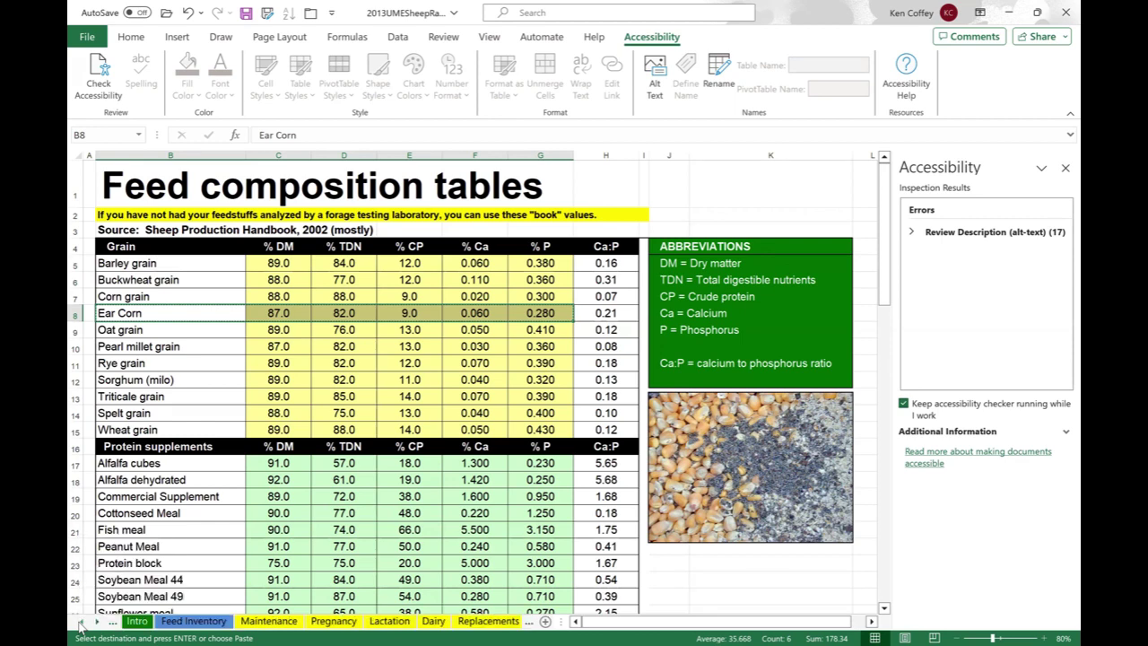
left_click(192, 622)
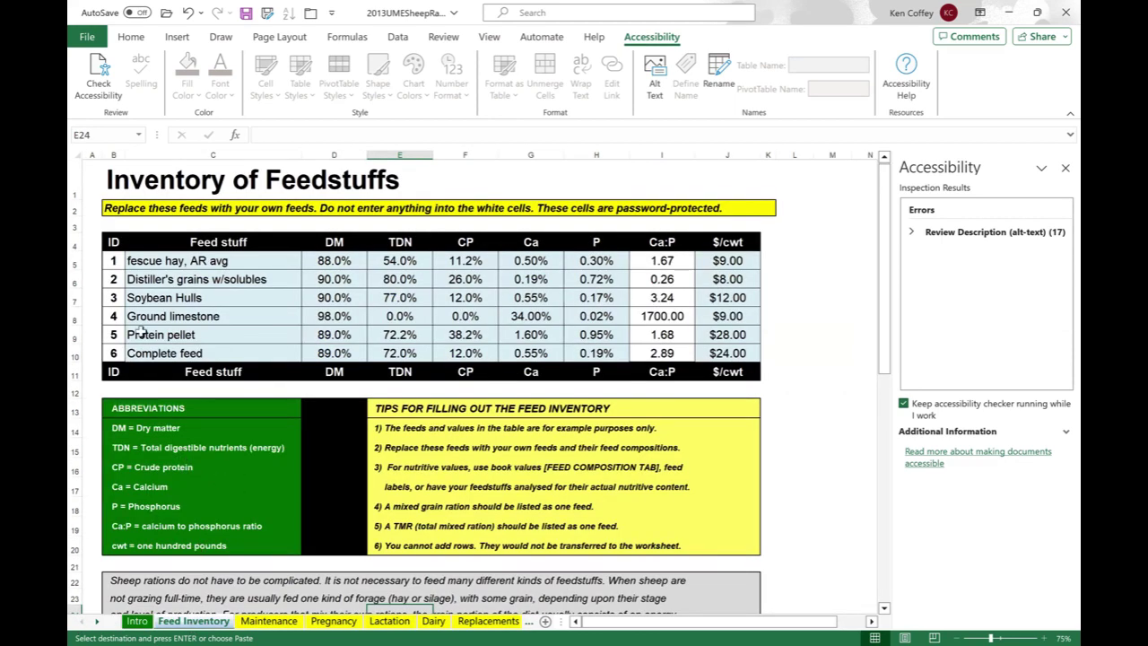
left_click(141, 331)
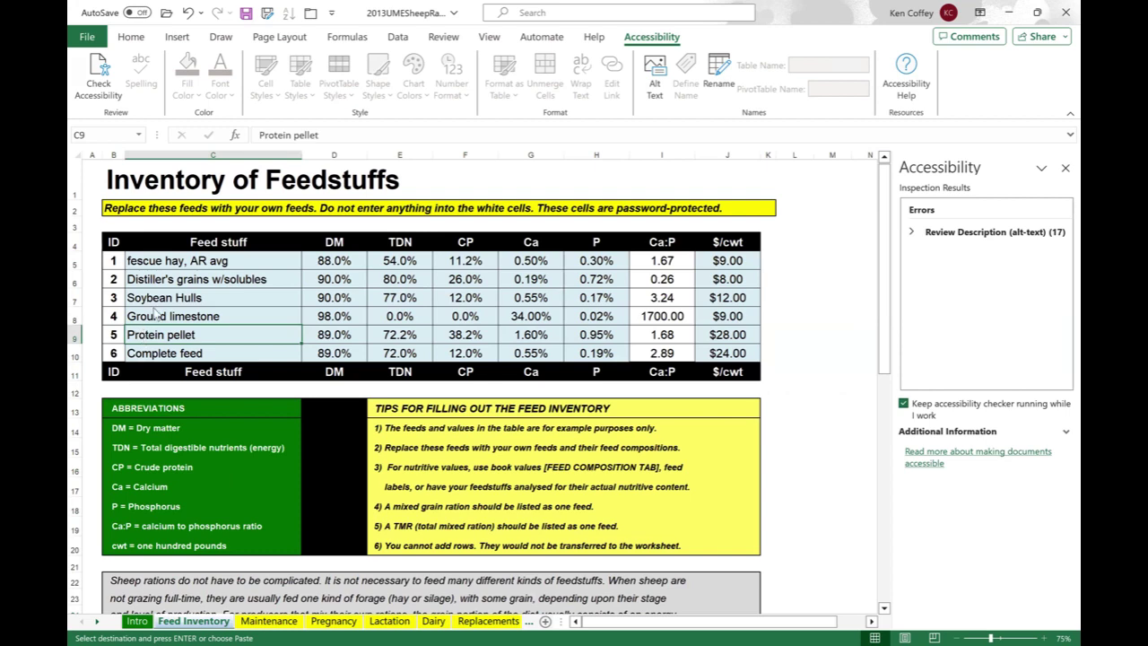
right_click(141, 331)
left_click(179, 248)
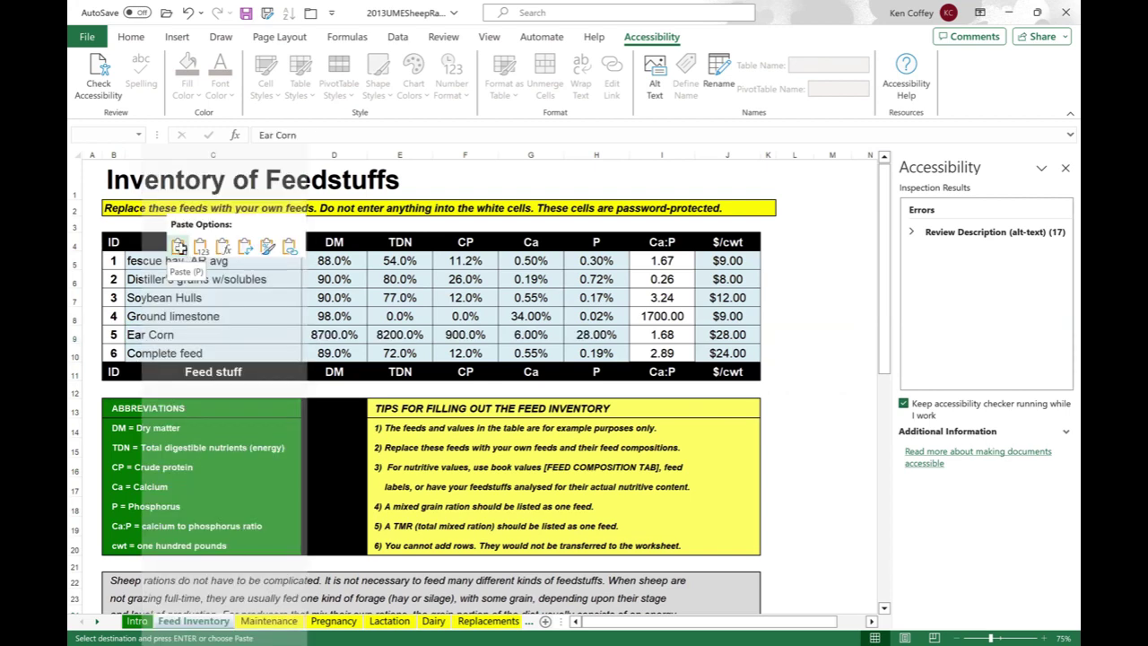
left_click(179, 247)
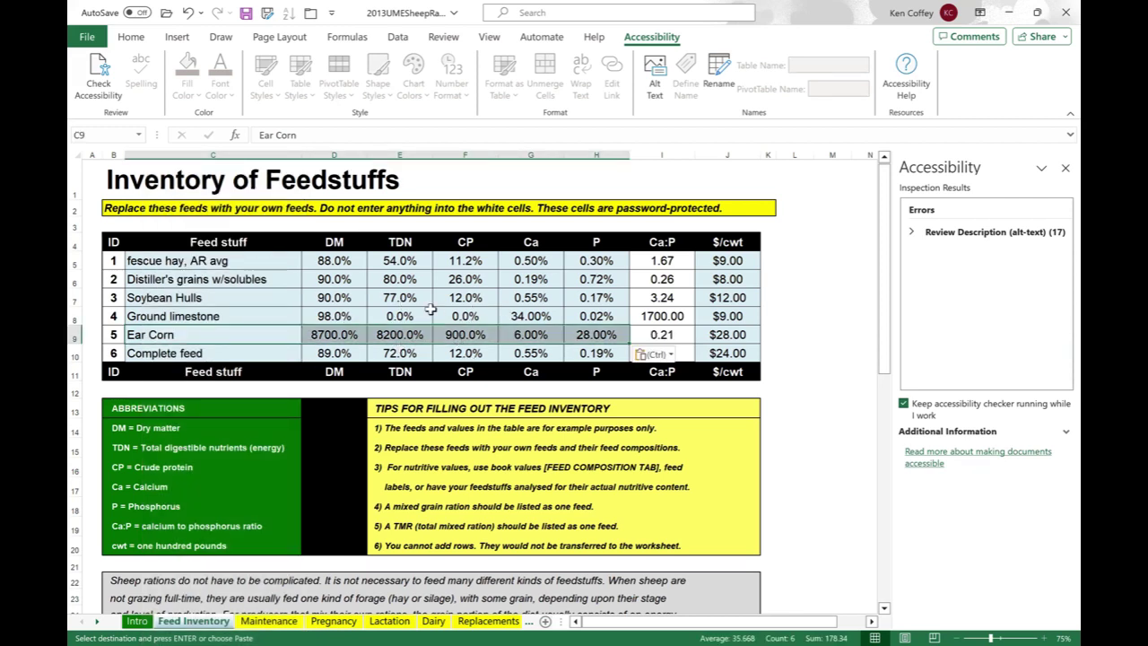
Correct Ear Corn's dry matter to .87 and its TDN to .82 in the feed inventory
left_click(330, 335)
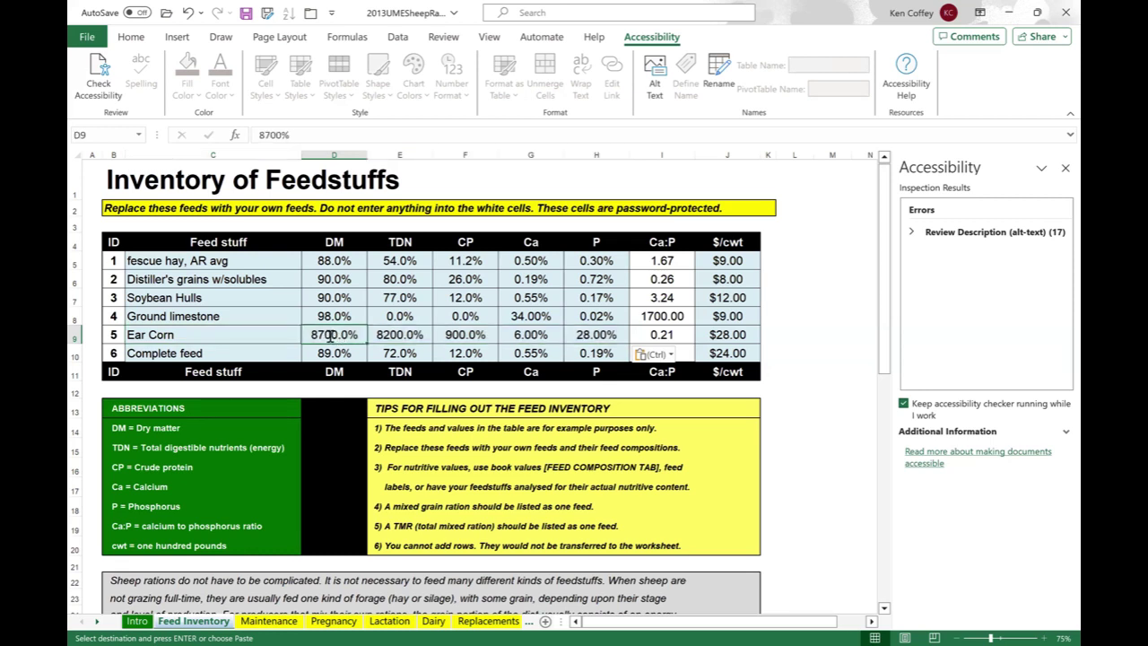
type(".87")
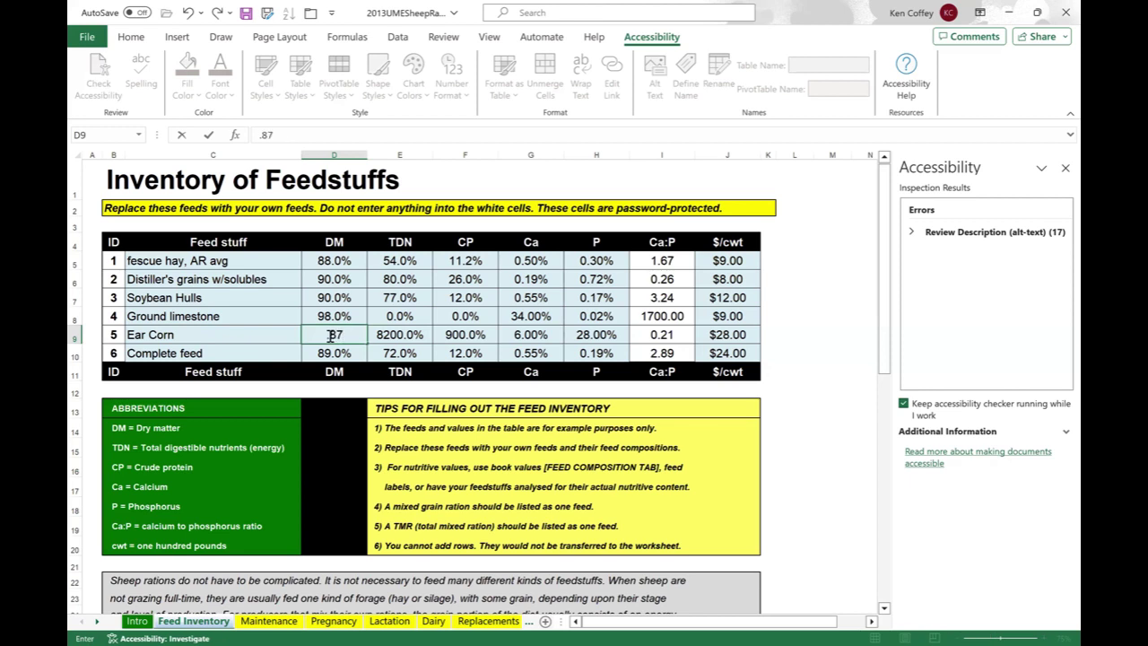
key("Return")
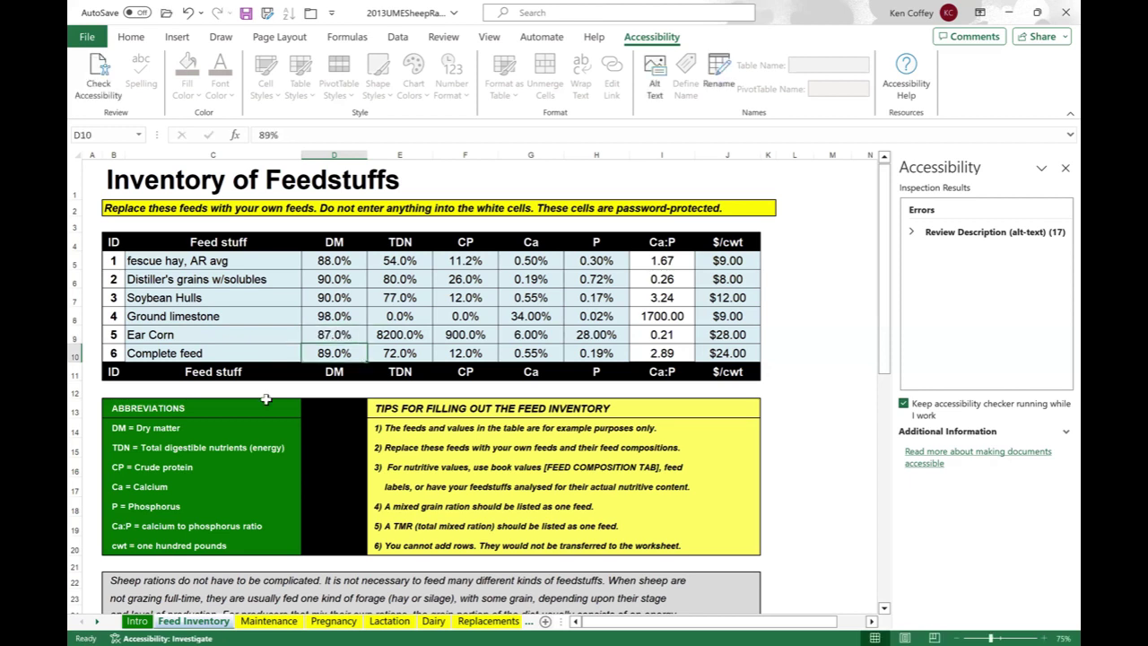
left_click(411, 335)
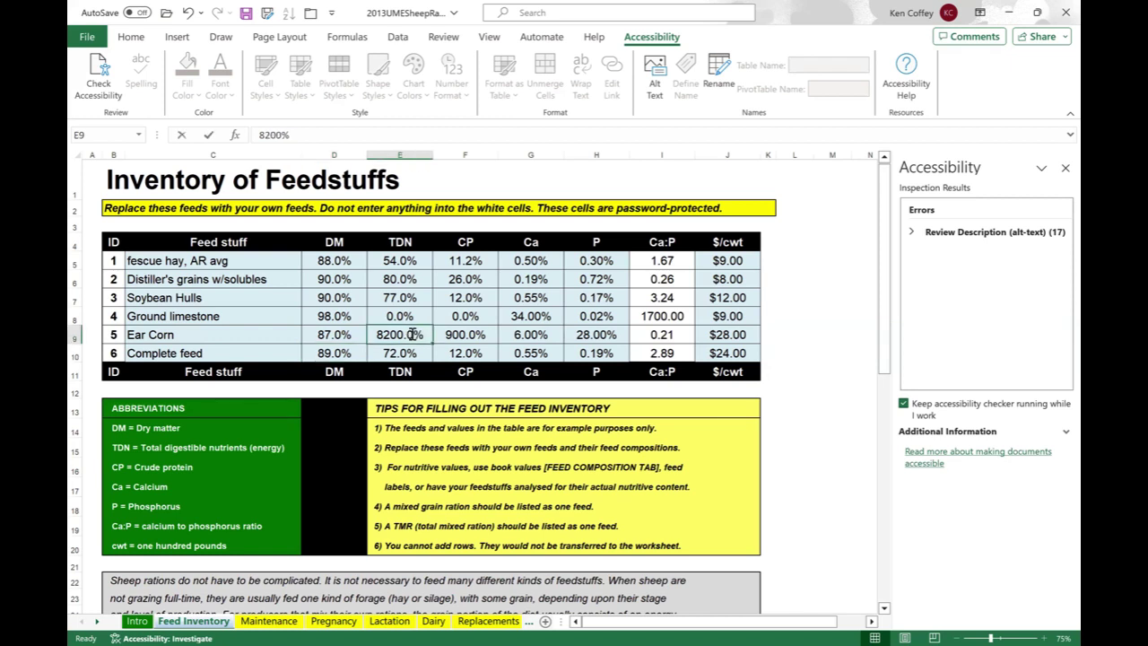
type(".82")
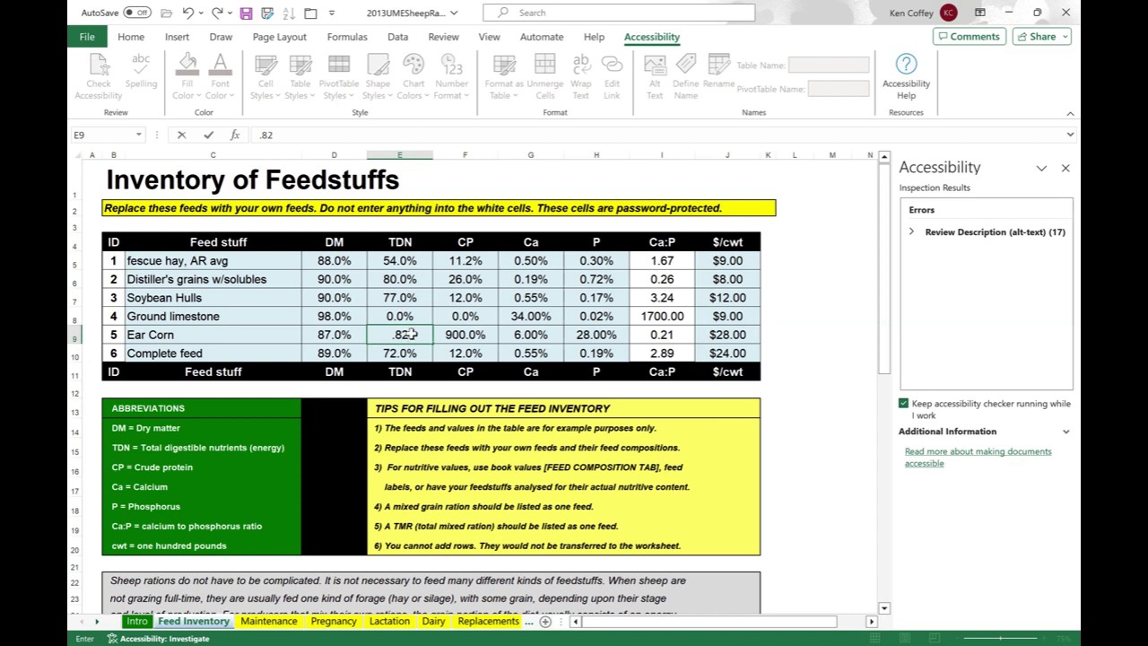
key("ctrl+Return")
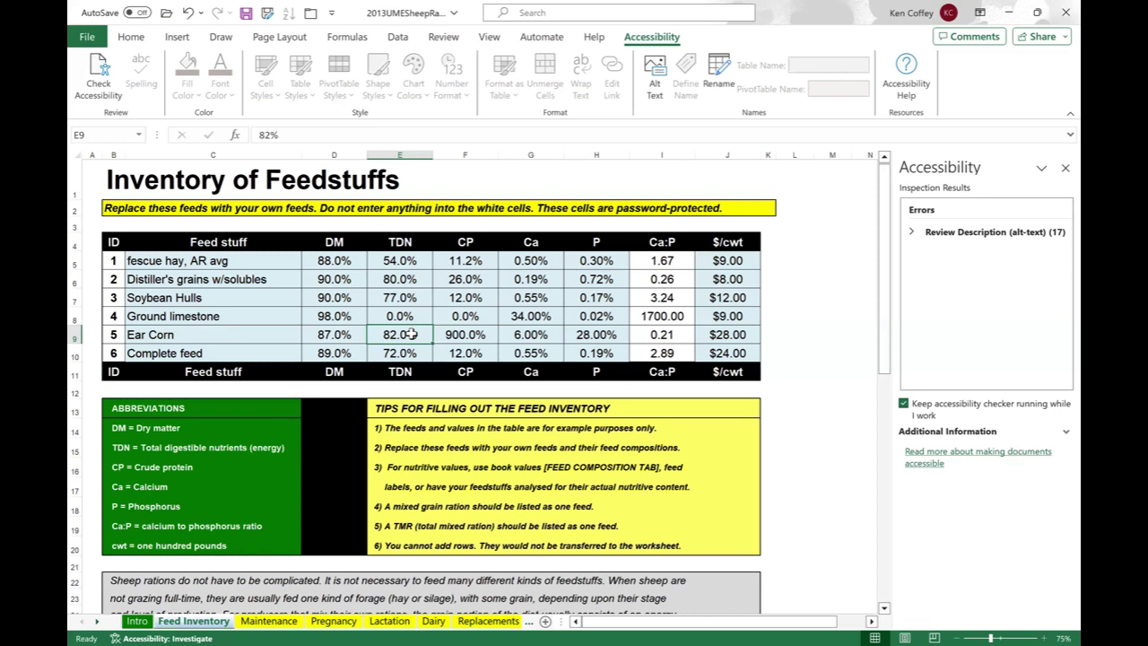
Correct Ear Corn's crude protein to .09 and its calcium to .0006 in the feed inventory
key("Tab")
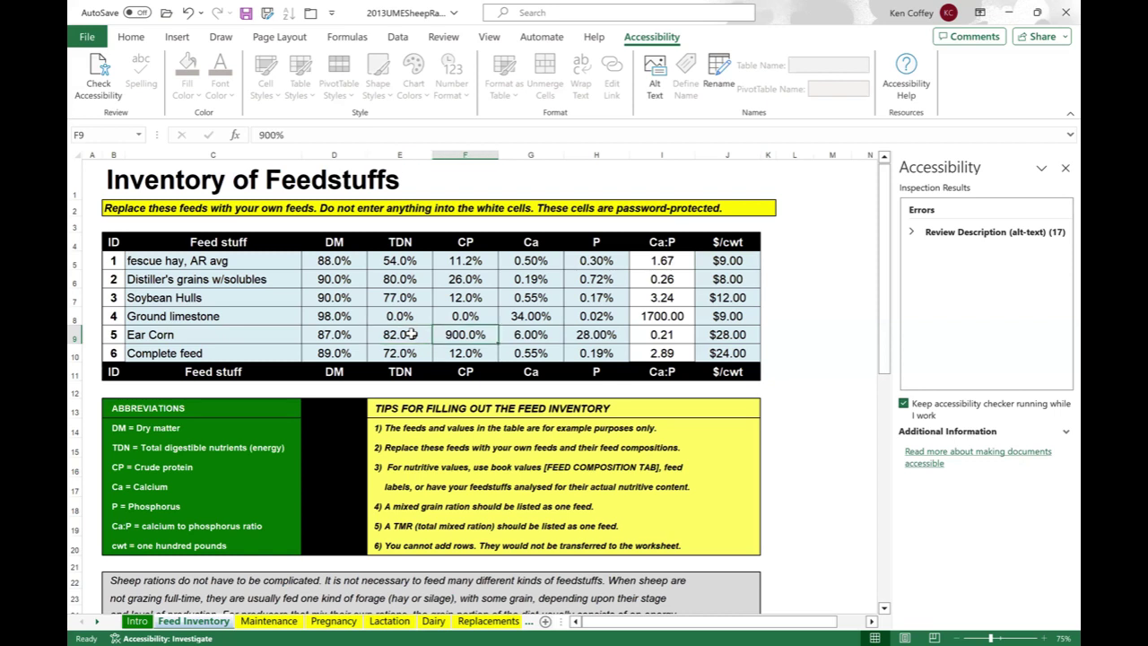
type(".09")
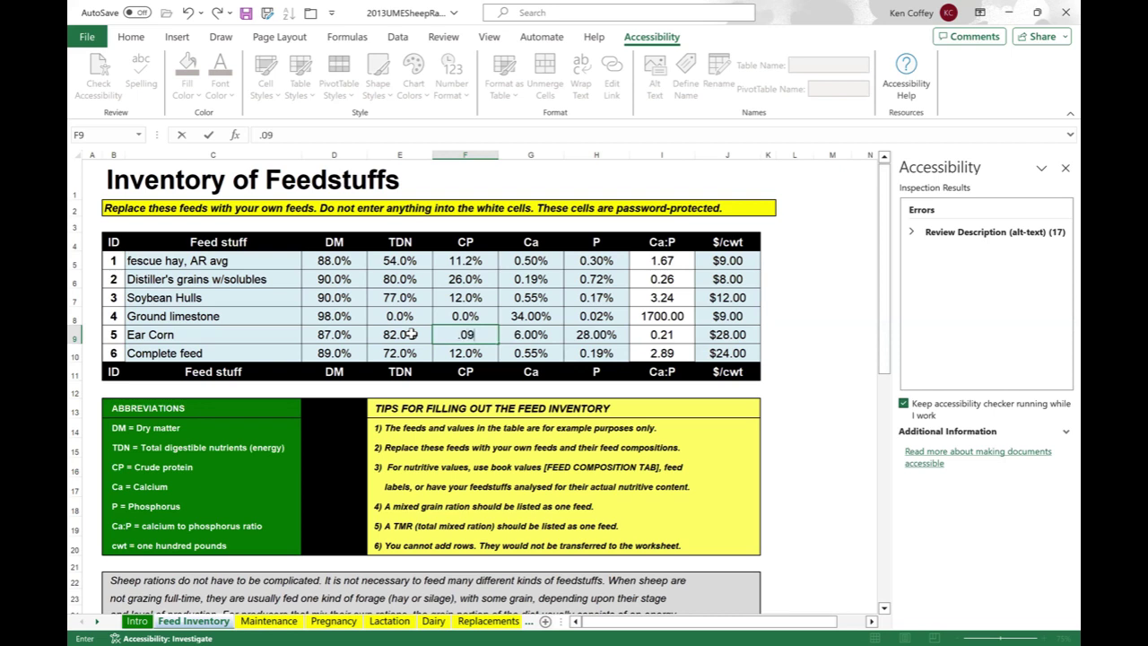
key("Return")
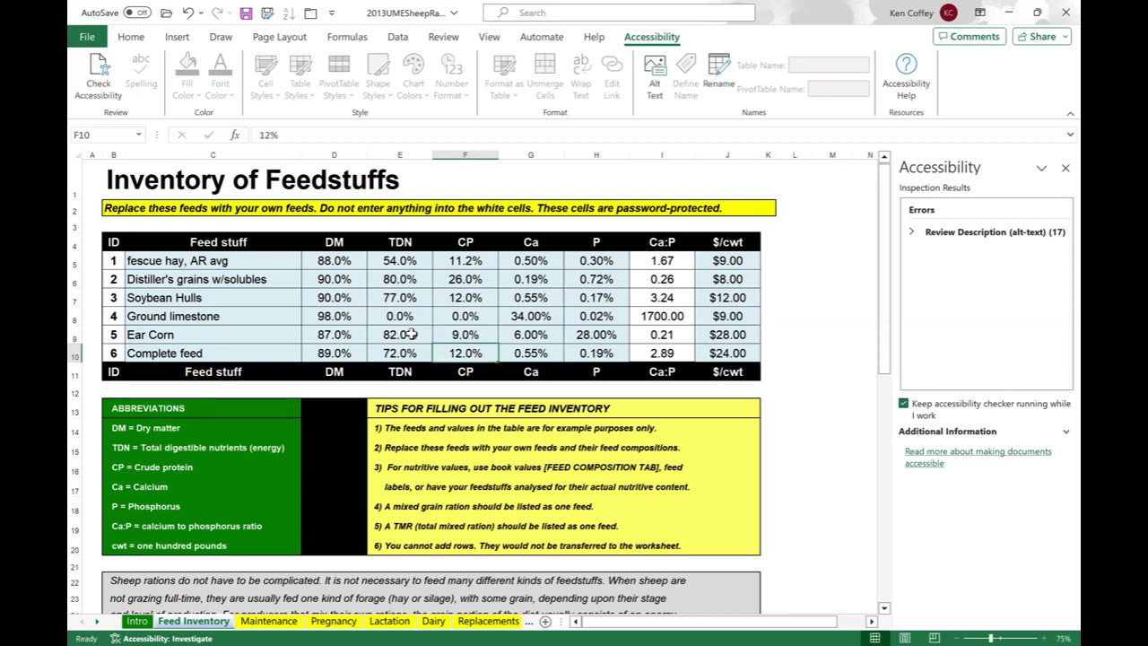
key("Up")
key("Tab")
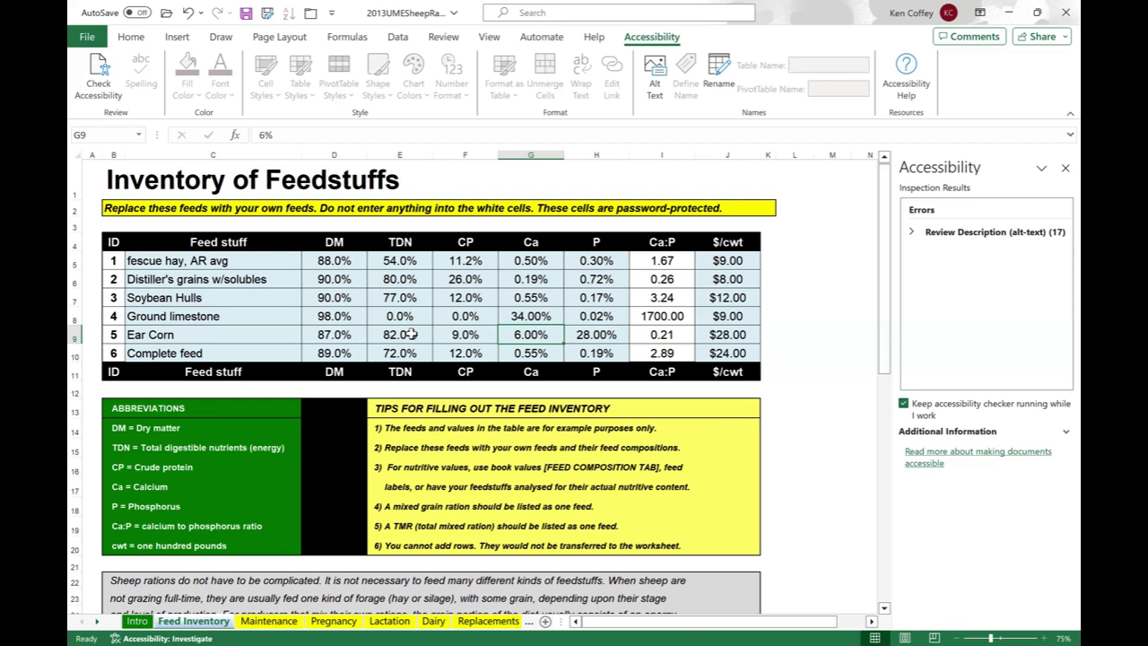
type(".00")
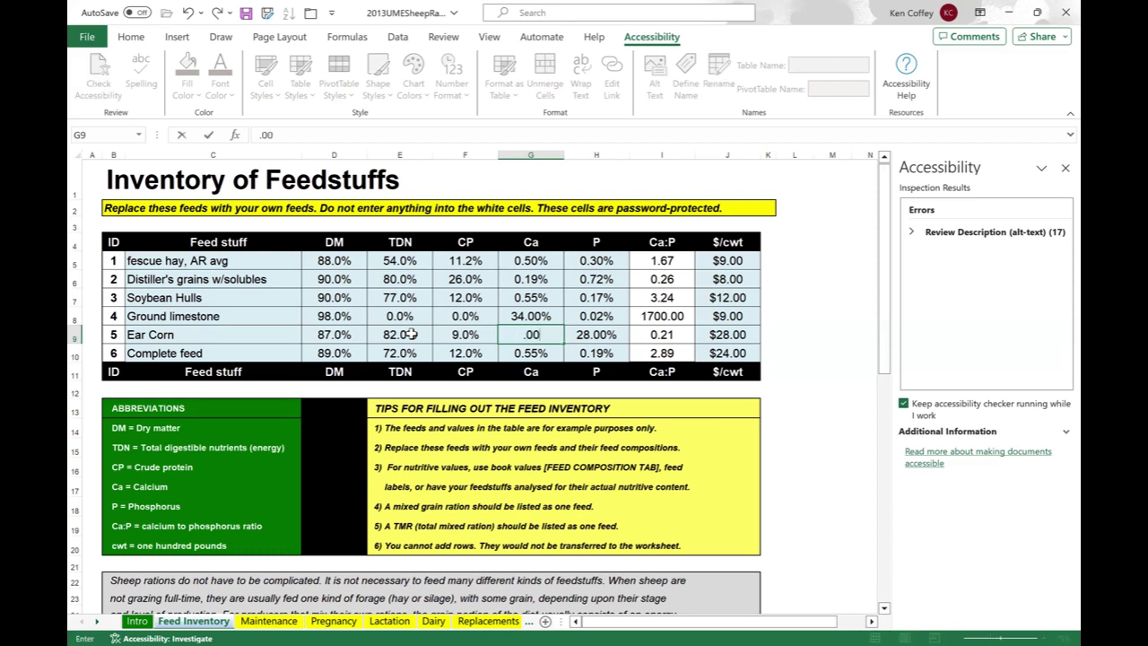
type("06")
key("Return")
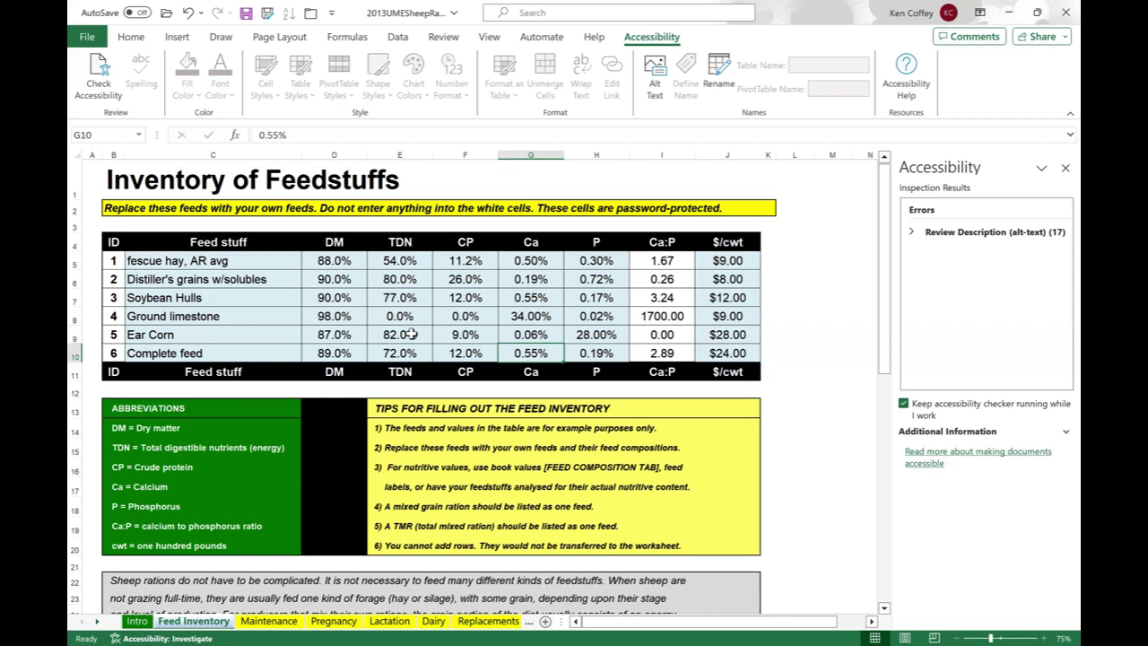
Correct Ear Corn's phosphorus to .0028 in the feed inventory
key("Up")
key("Right")
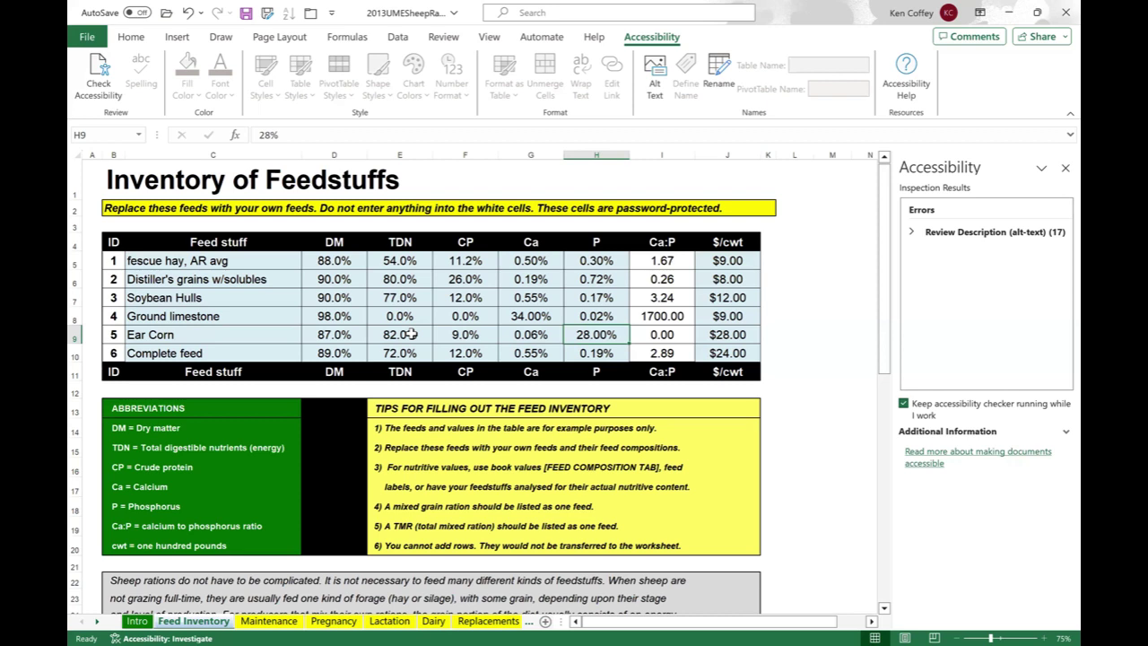
type(".00")
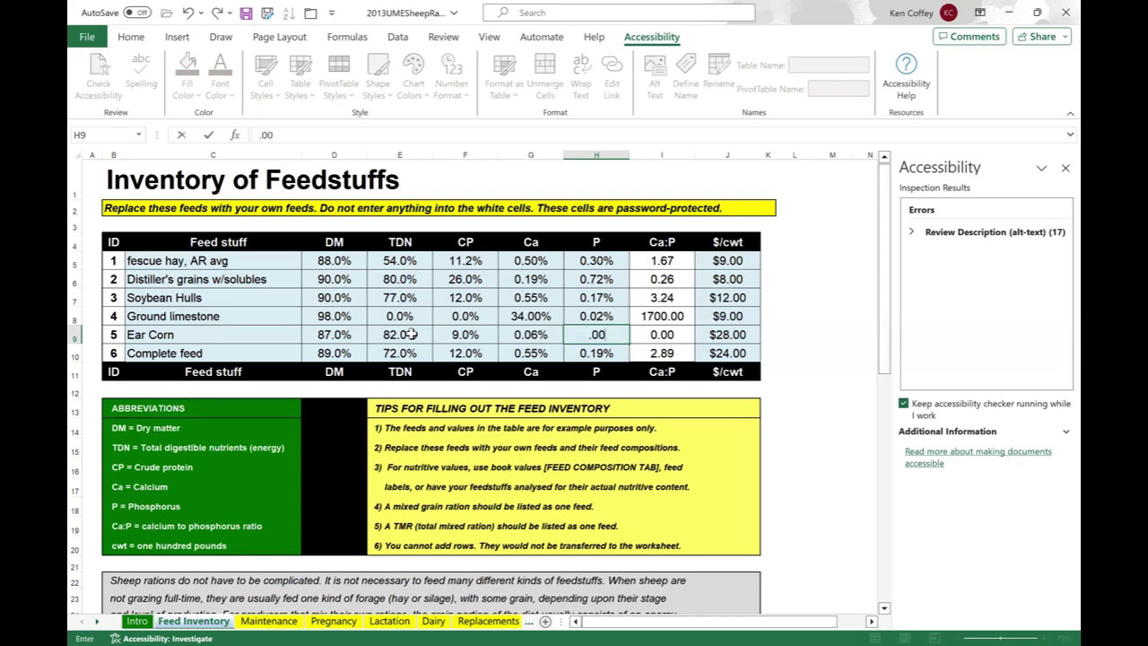
type("28")
key("Return")
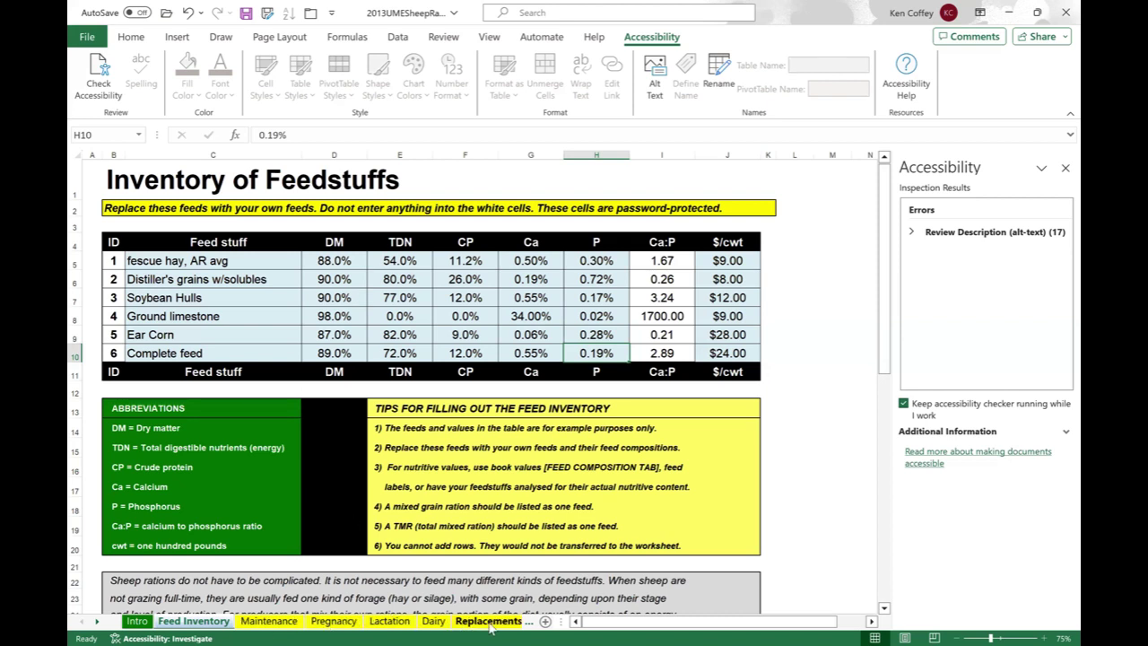
Look through the nutrient requirement sheets for replacement ewes, market lambs and breeding rams
key("Right")
key("Right")
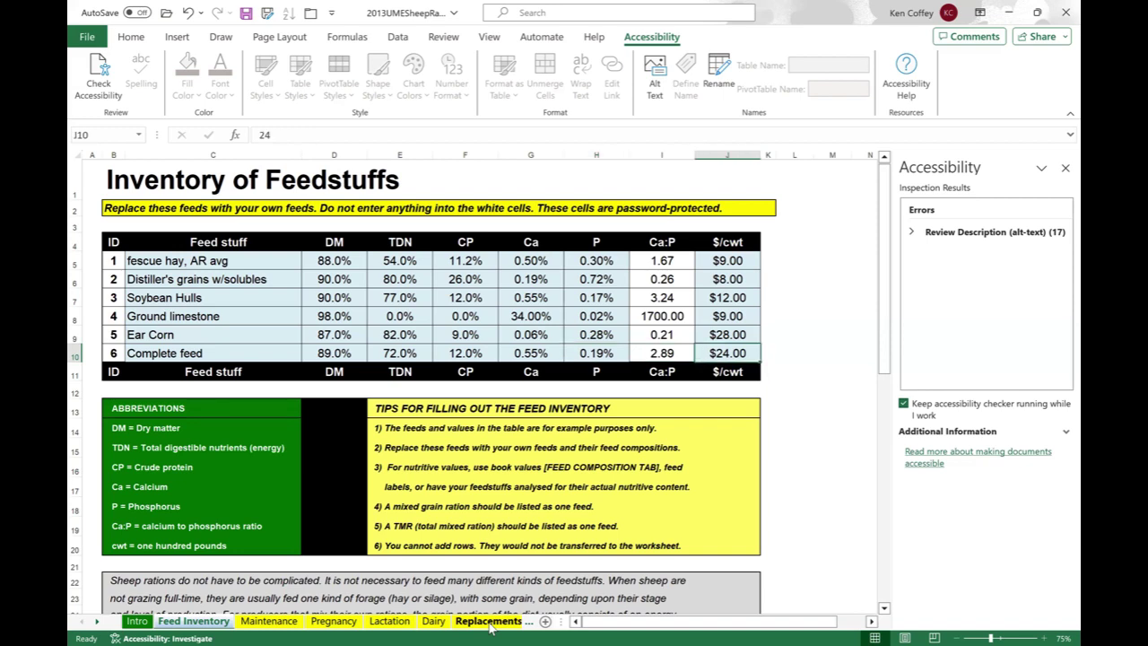
left_click(490, 621)
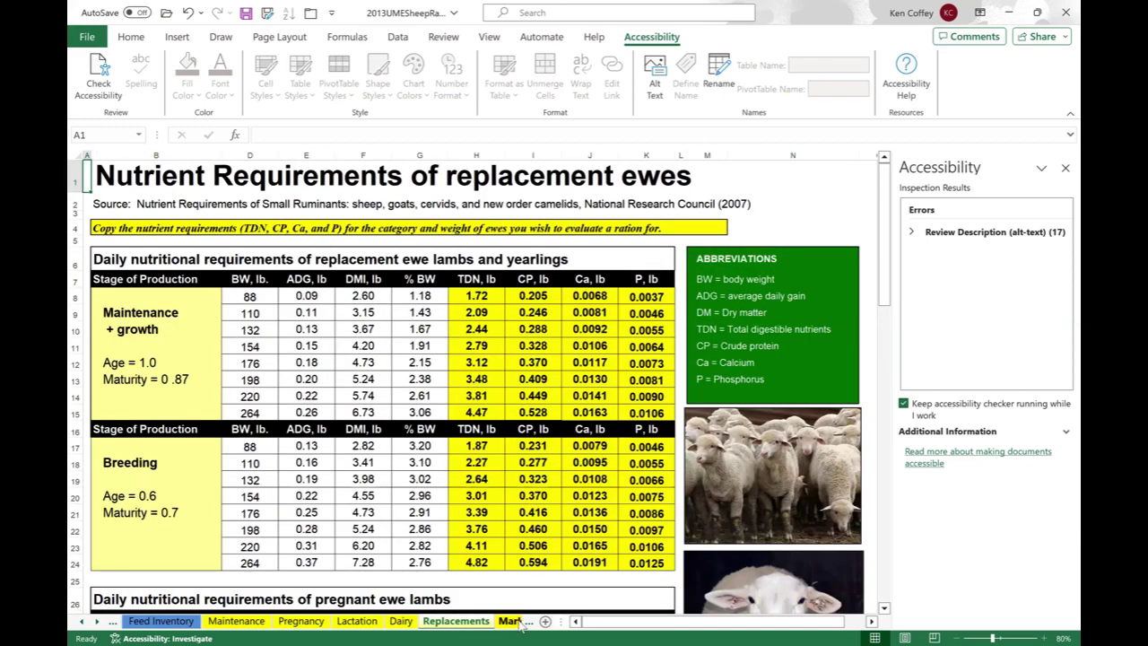
left_click(511, 623)
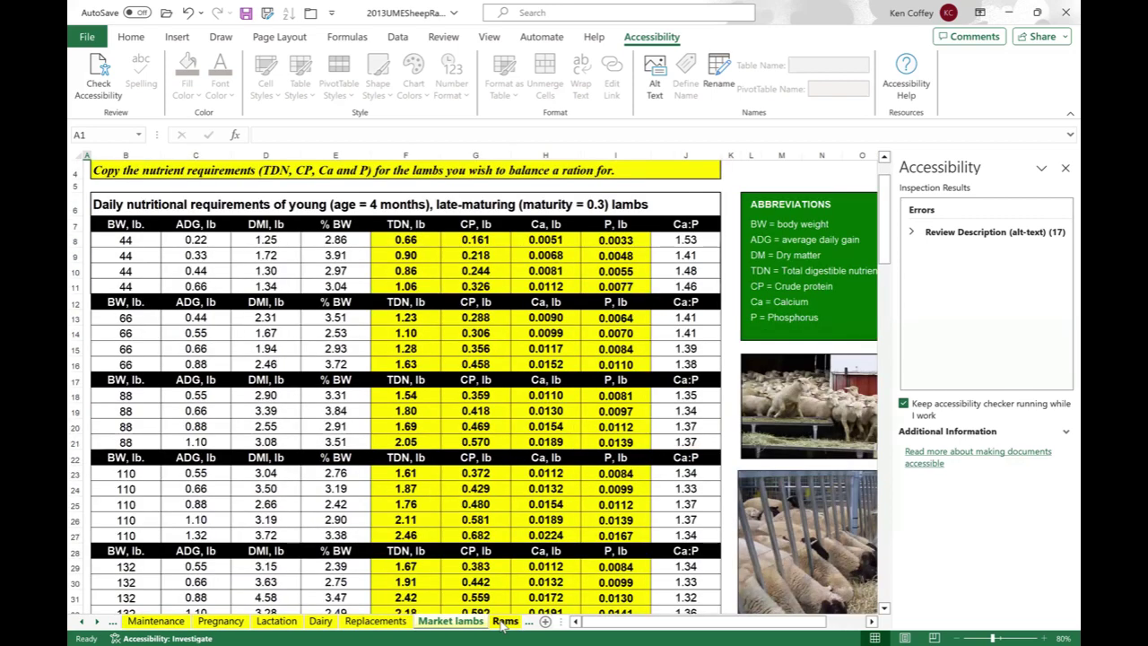
left_click(505, 621)
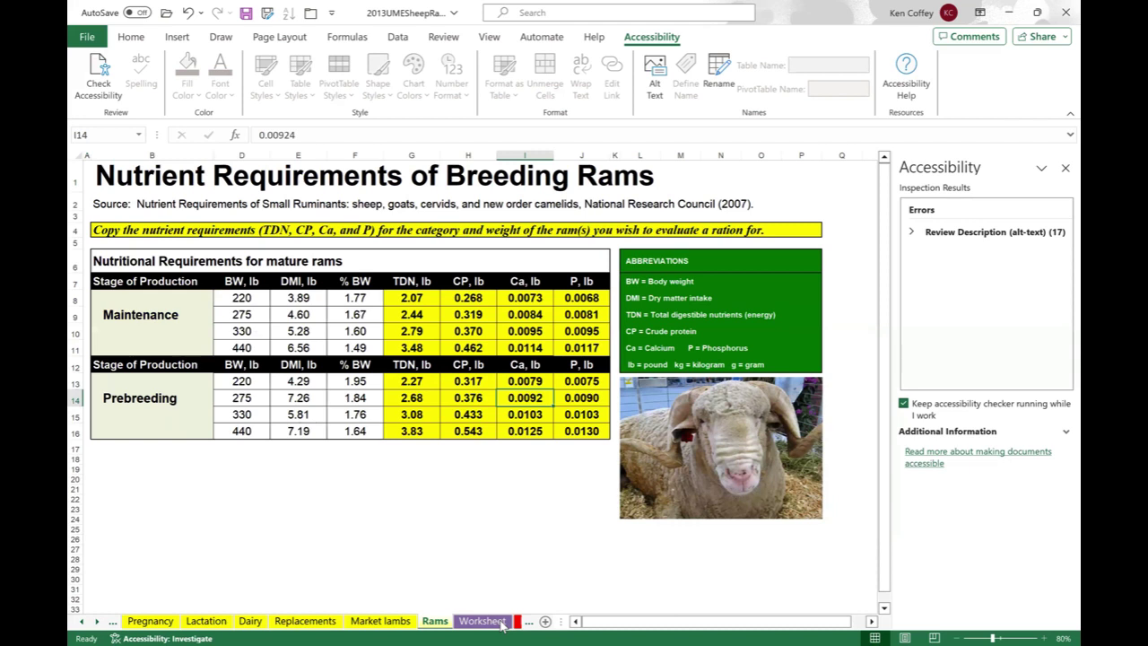
Copy the TDN, CP, Ca and P requirements for 154 lb ewes in early lactation with 3 or more lambs
left_click(207, 621)
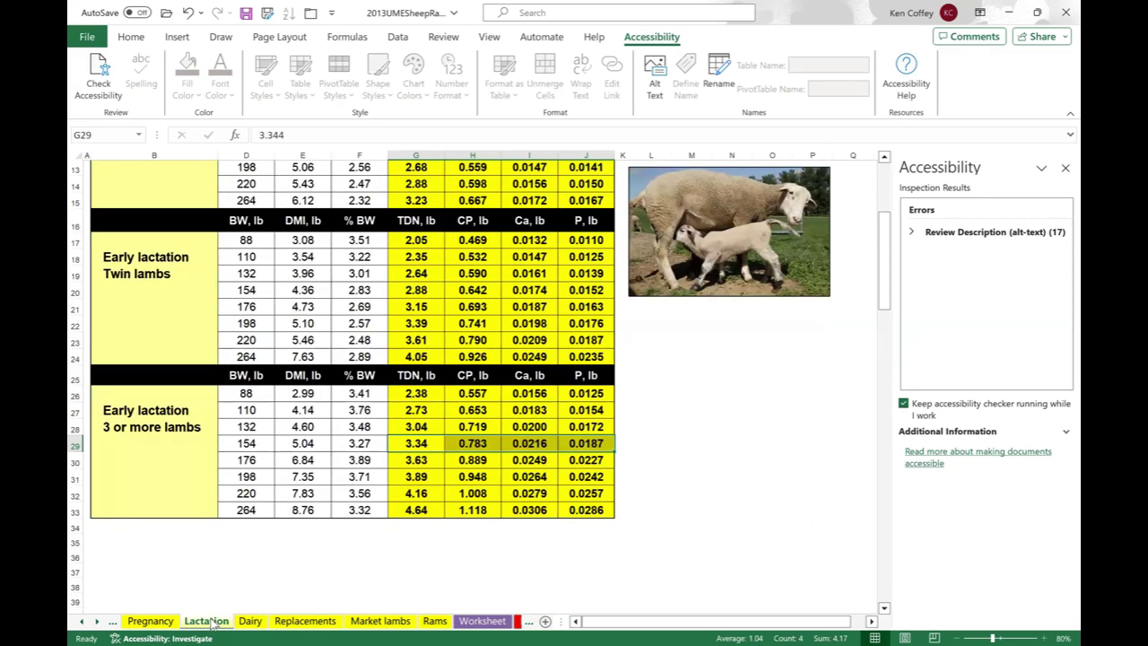
scroll(211, 623, "up", 4)
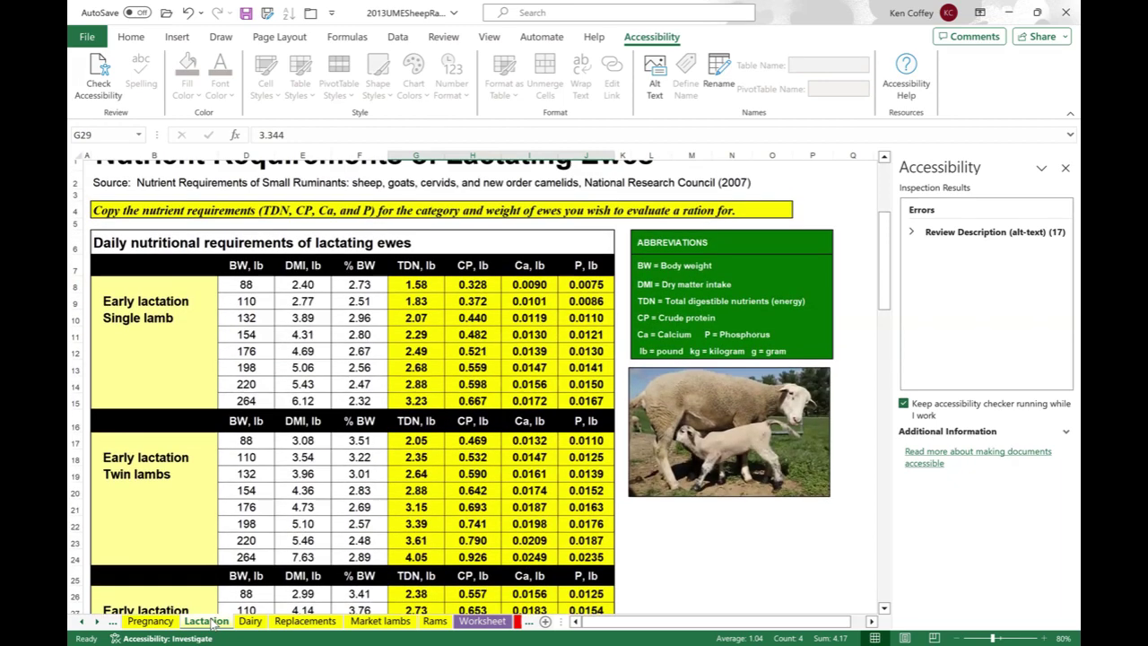
scroll(212, 623, "down", 5)
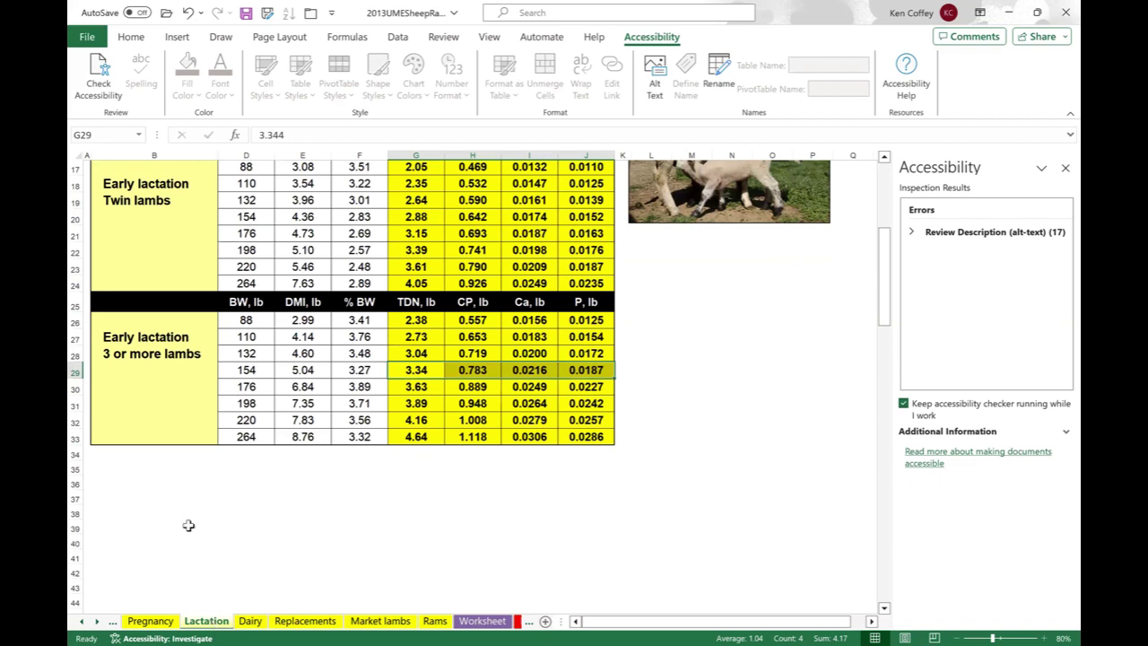
left_click(412, 367)
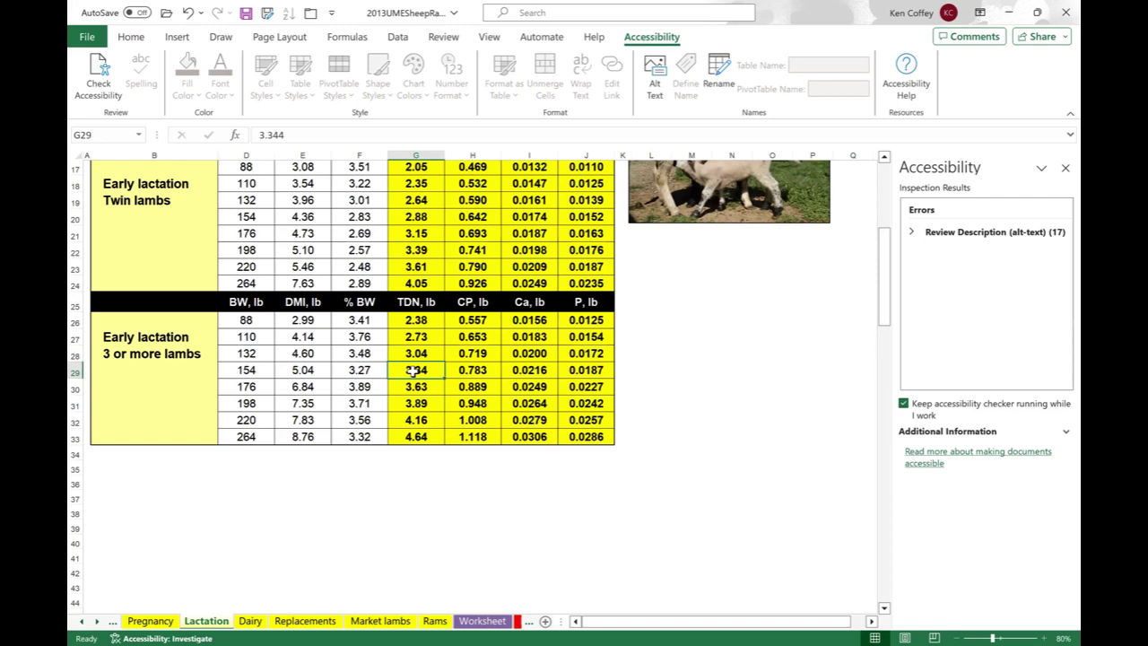
left_click_drag(413, 370, 578, 371)
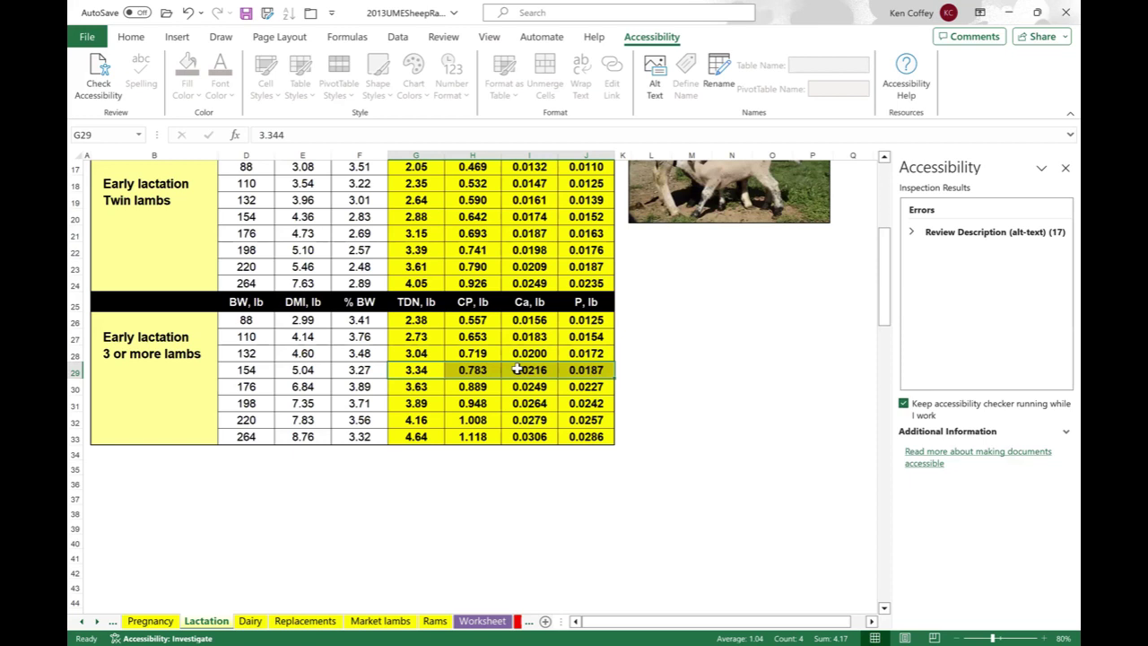
right_click(465, 371)
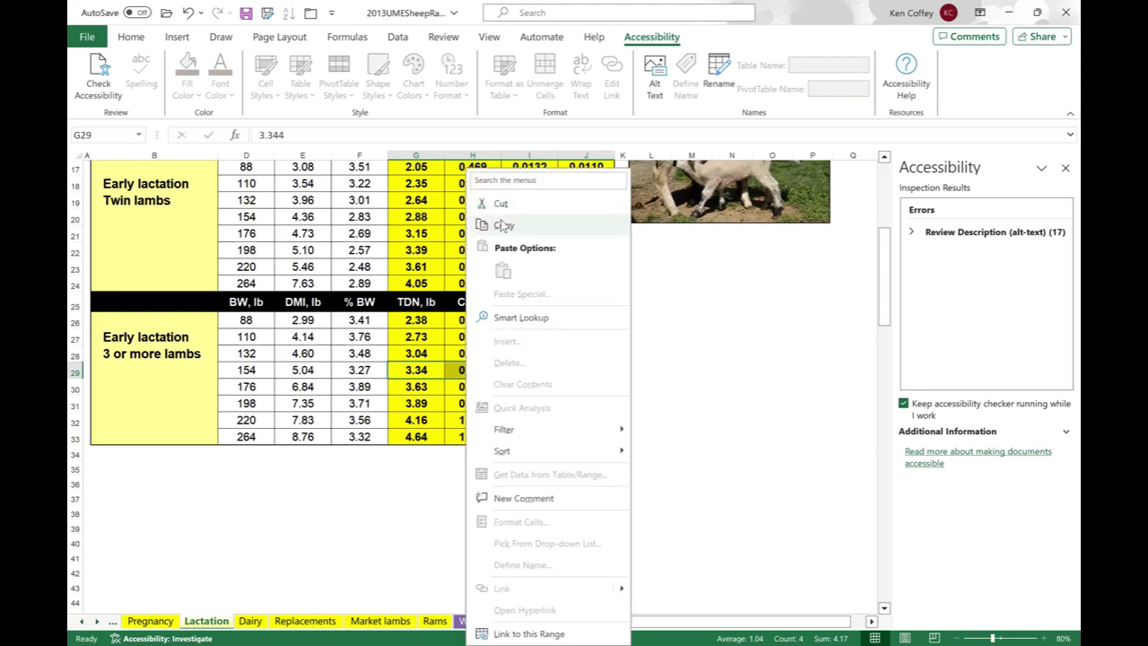
left_click(504, 226)
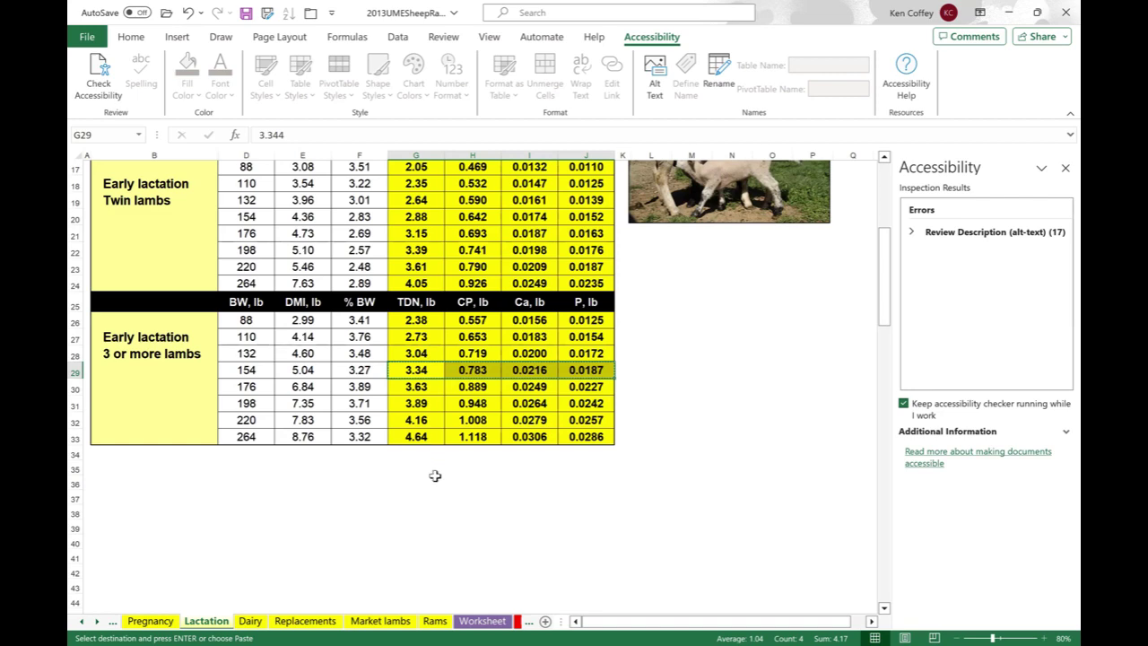
Paste the copied requirements into the Nutrients required row of the lactating ewes section in the Worksheet sheet
left_click(482, 621)
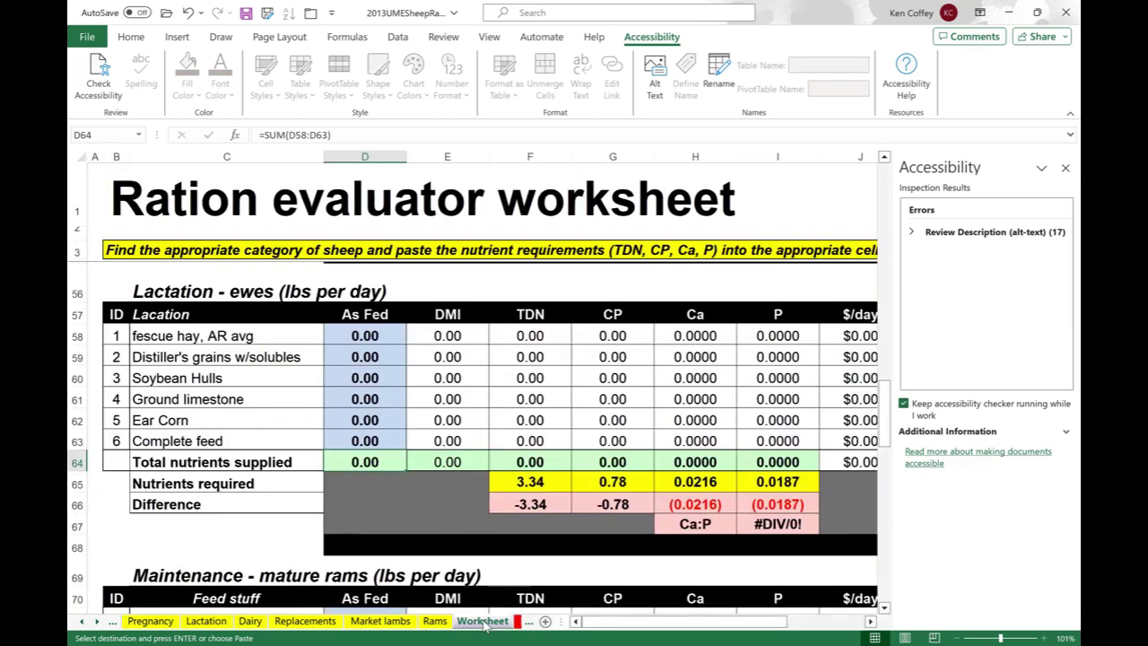
left_click(522, 482)
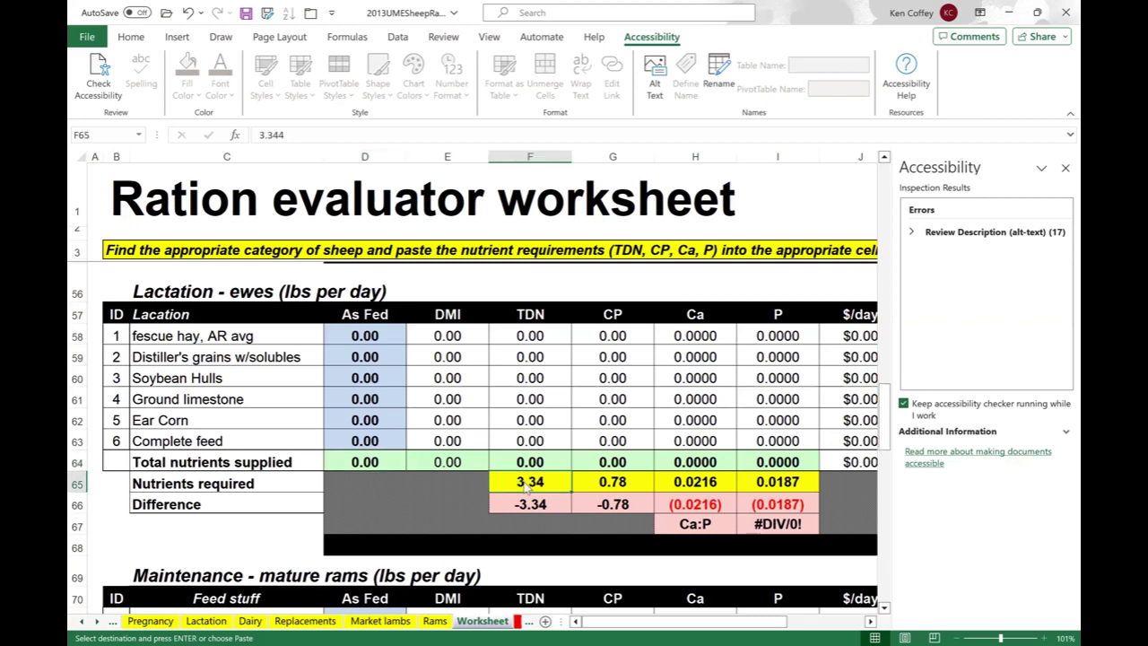
right_click(530, 484)
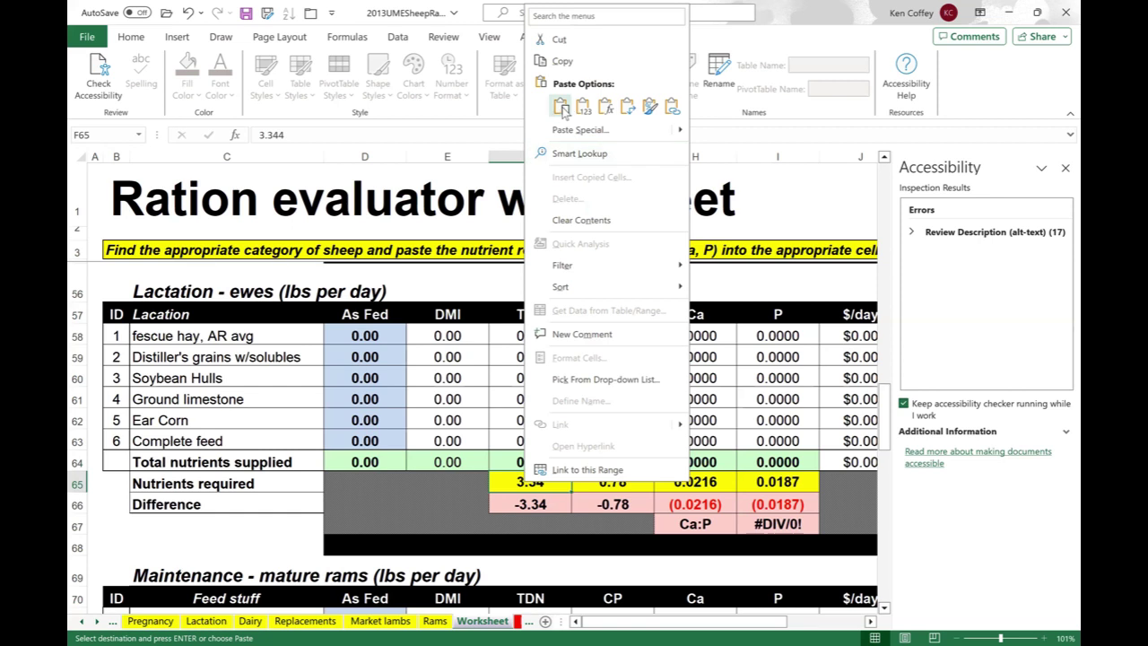
left_click(562, 107)
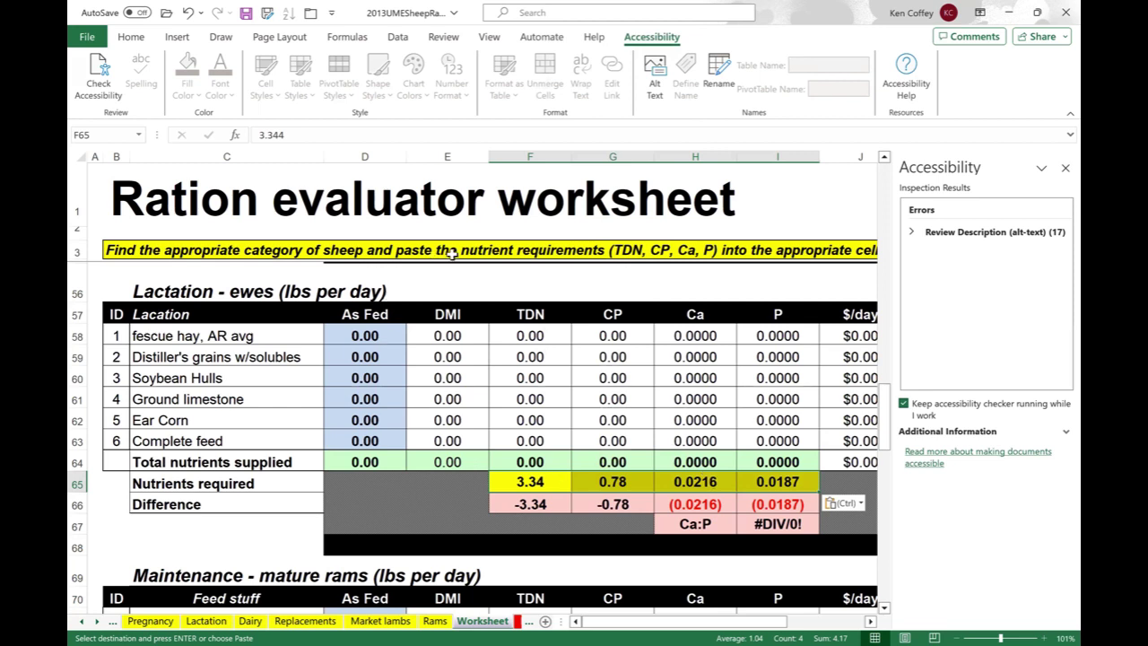
Review the dairy ewe requirements for early, mid and late lactation, and return to the Lactation sheet's requirements
left_click(250, 621)
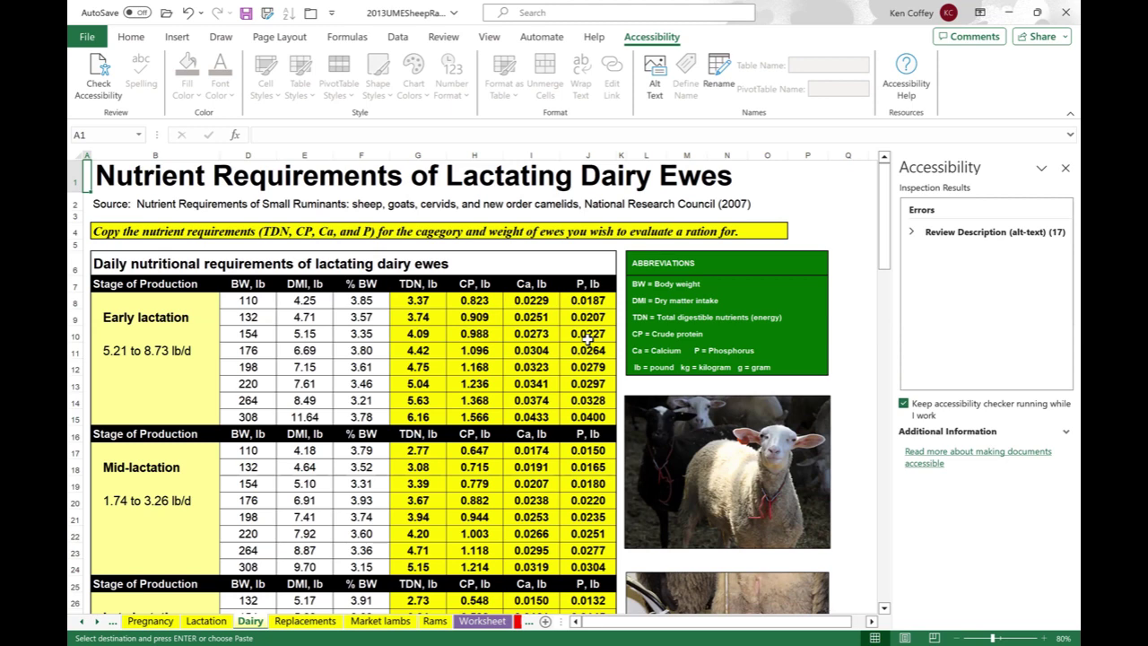
scroll(589, 339, "down", 4)
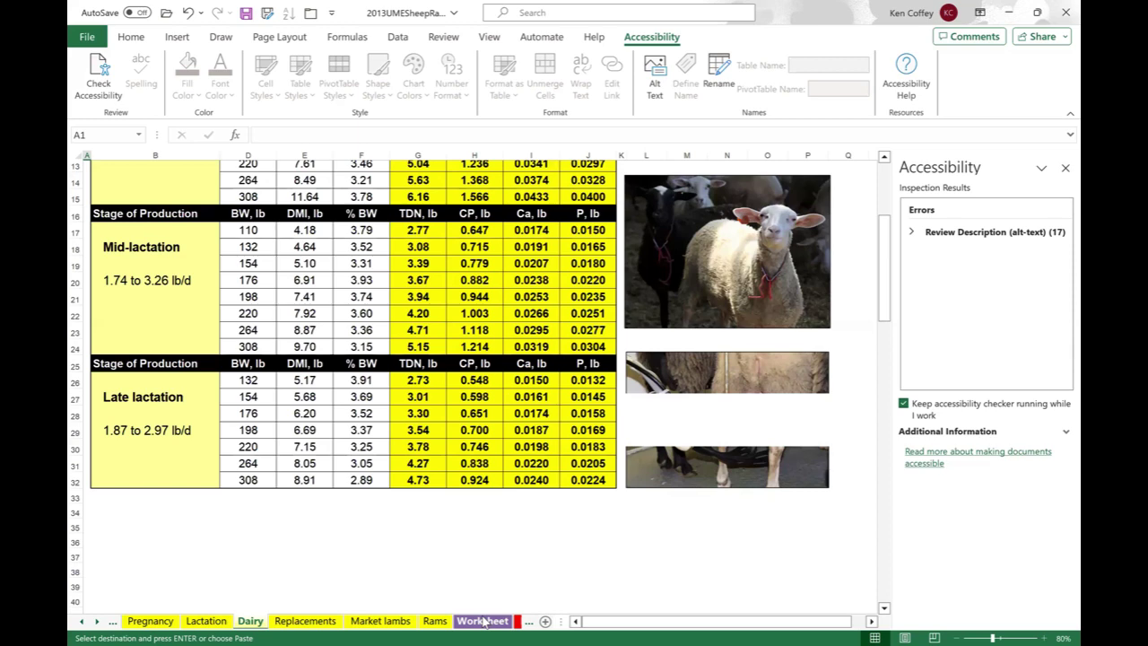
left_click(205, 622)
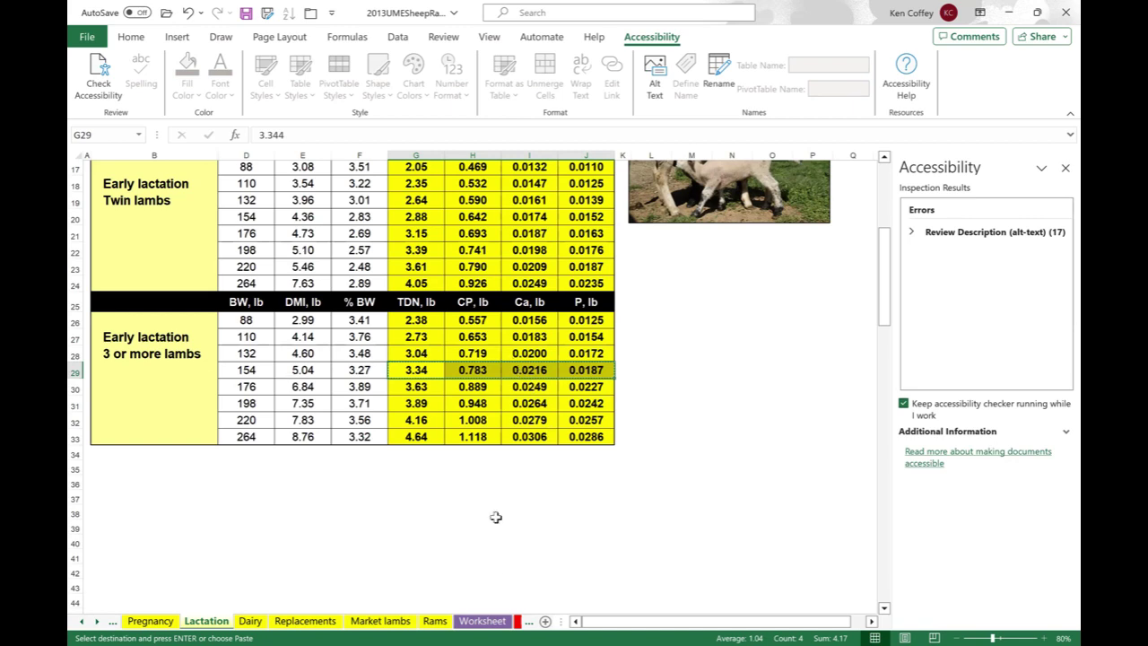
View the Maintenance - ewes section at the beginning of the Worksheet sheet
left_click(483, 620)
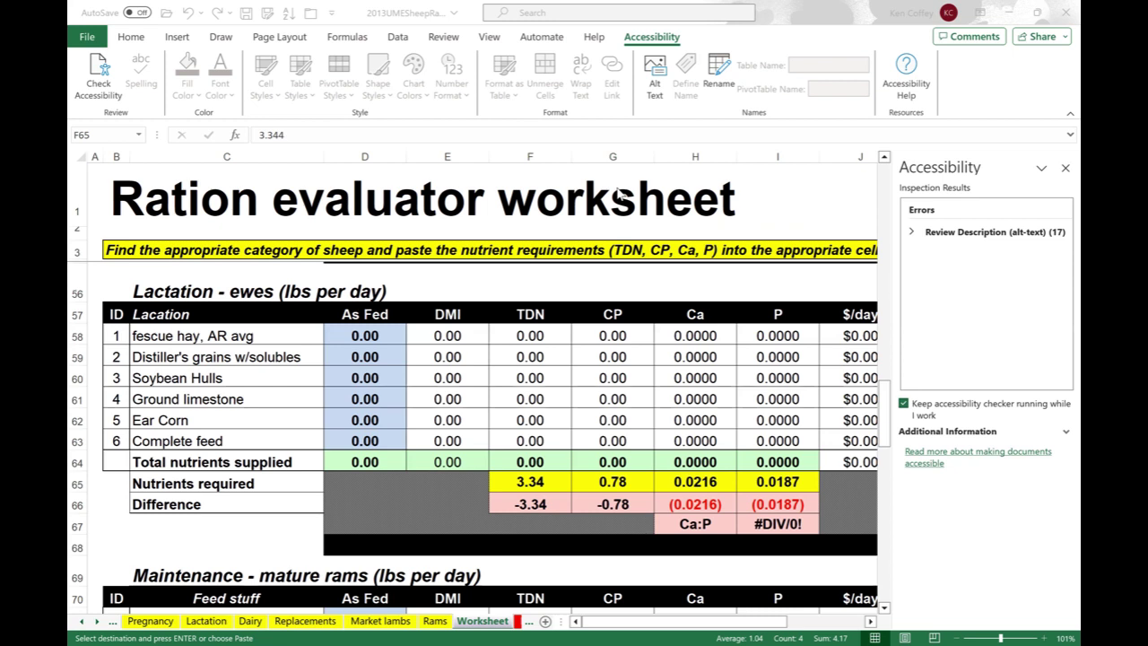
scroll(617, 191, "up", 11)
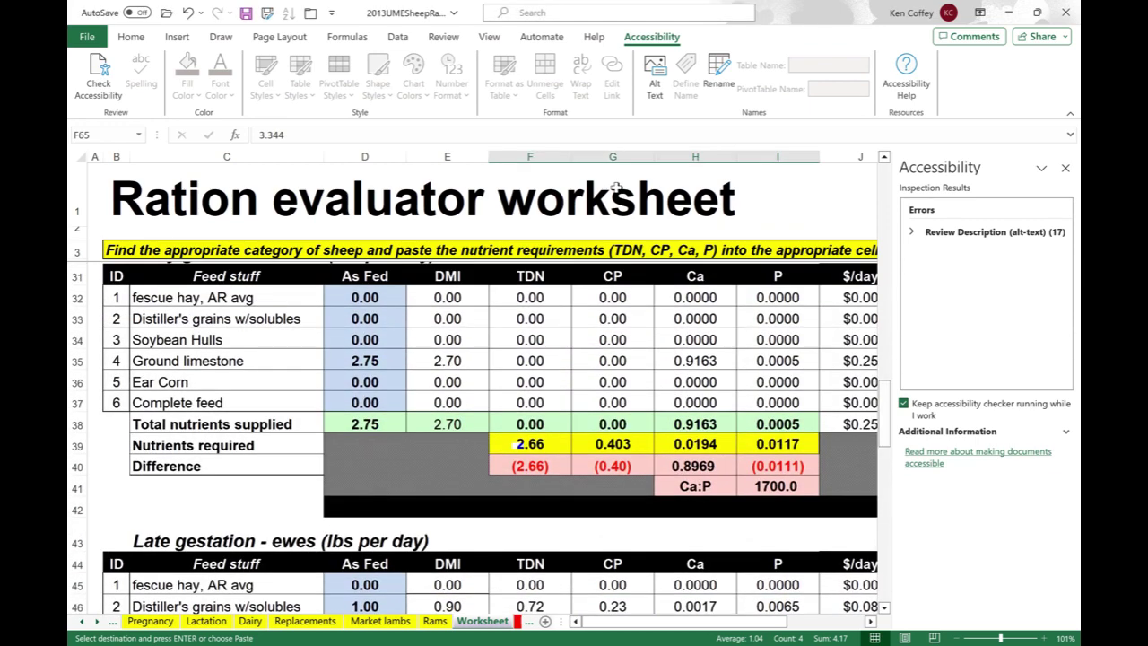
scroll(617, 188, "up", 7)
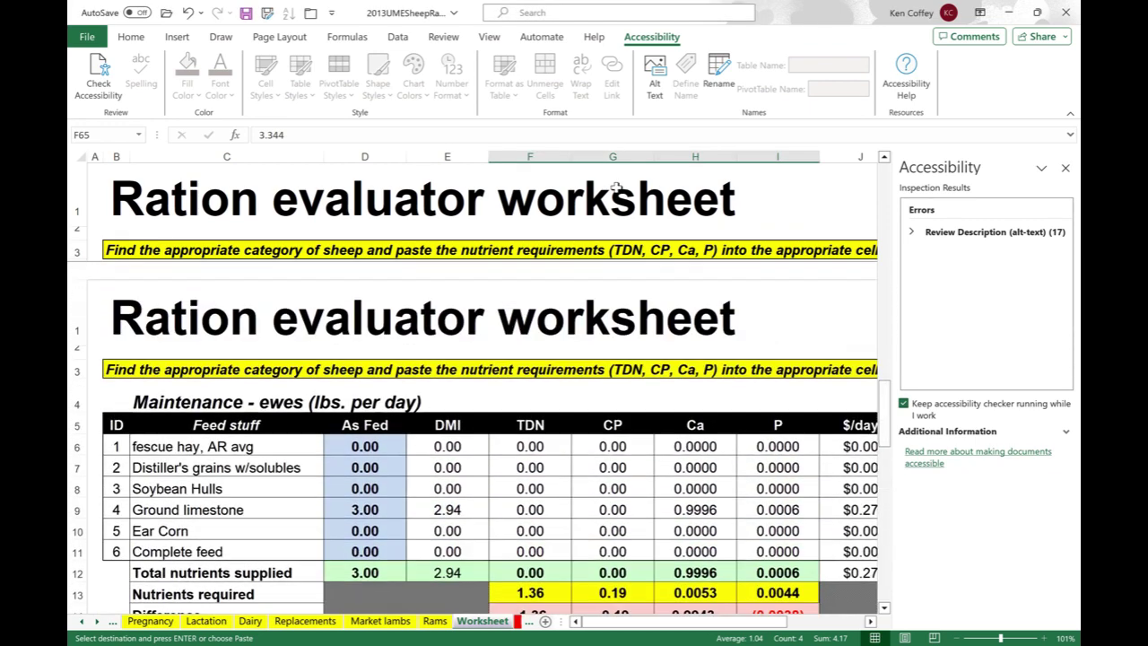
key("alt+w")
key("s")
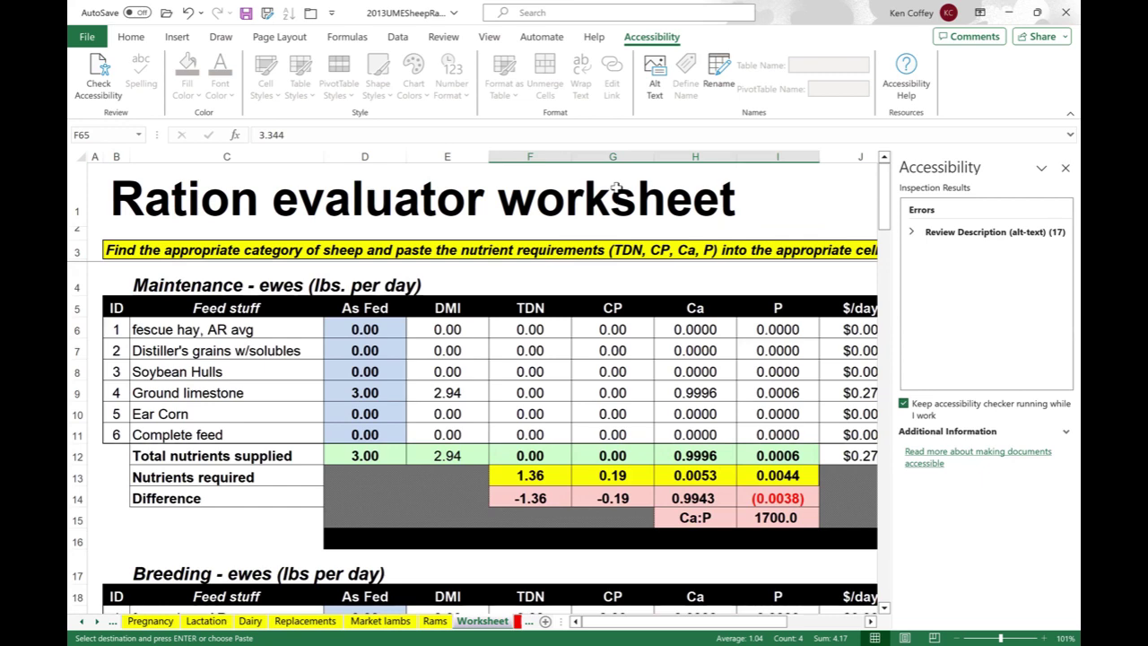
key("alt+w")
key("s")
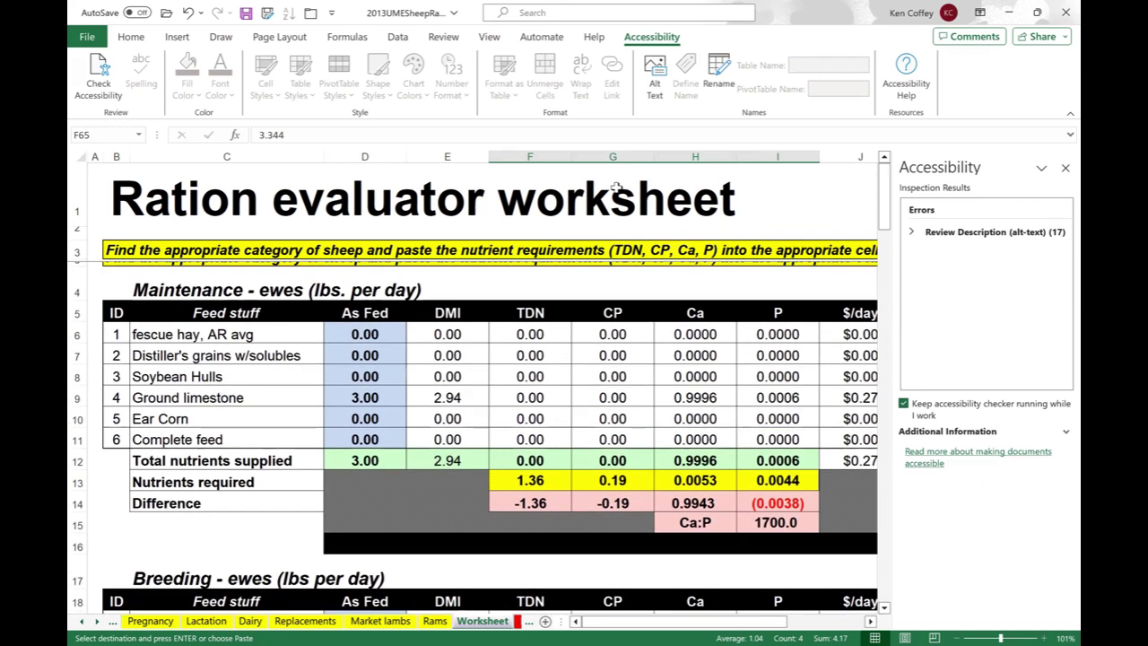